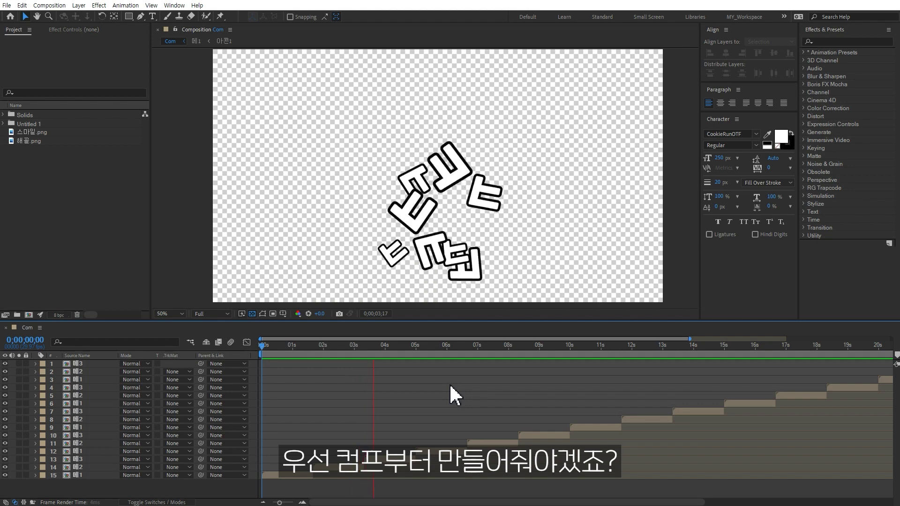
Step: Start a new composition using the HDTV 1080 29.97 preset
right_click(81, 163)
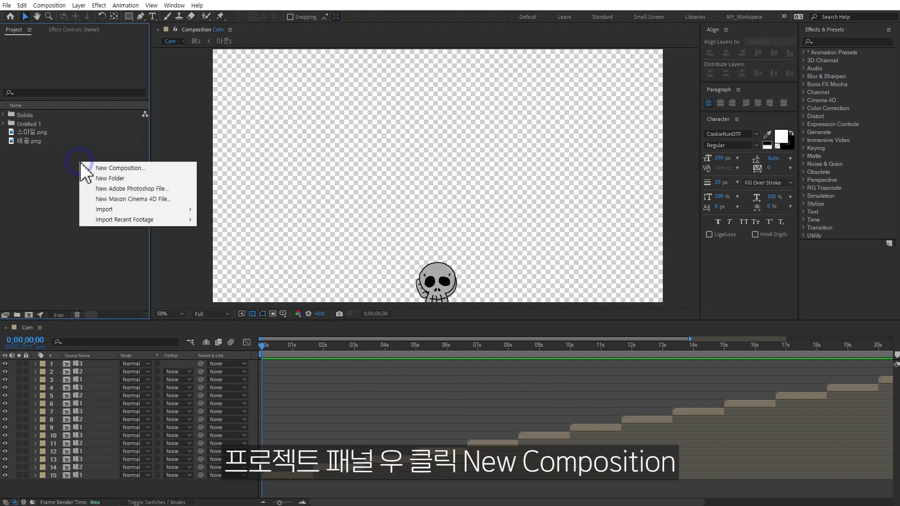
left_click(99, 168)
left_click(448, 154)
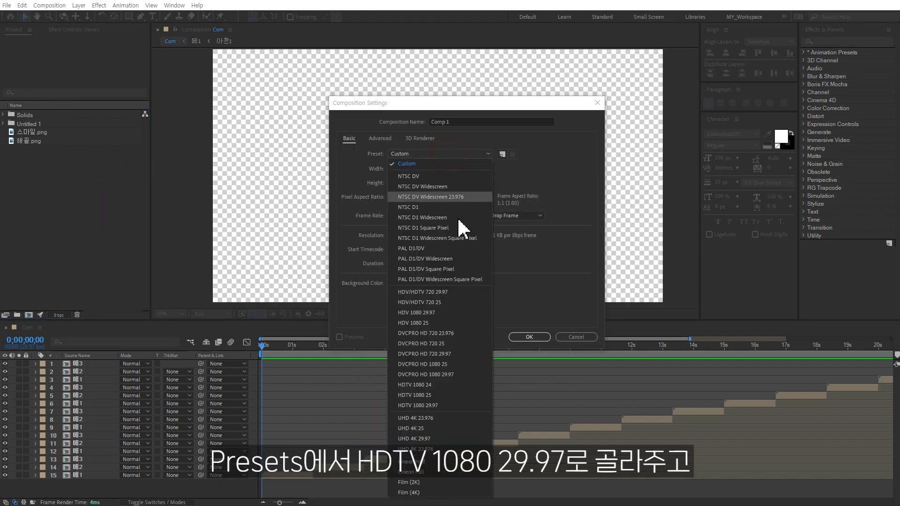
left_click(444, 406)
Step: Set the duration to 10 seconds and confirm Comp 1, then briefly add and remove the skull image
left_click(417, 265)
type(".")
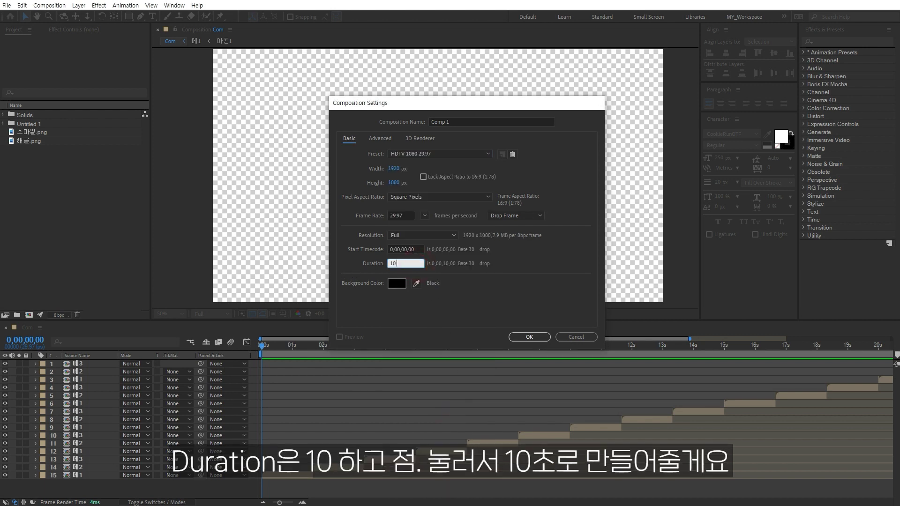
key("Return")
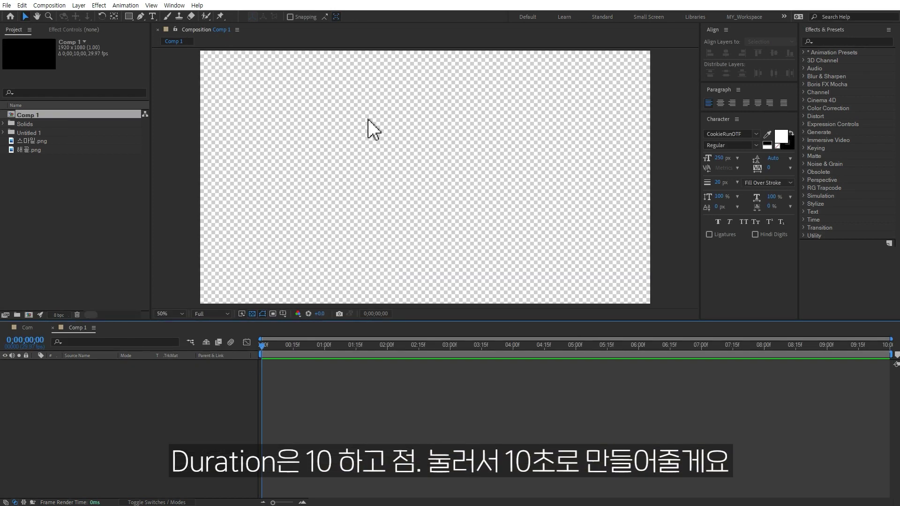
left_click_drag(35, 151, 372, 187)
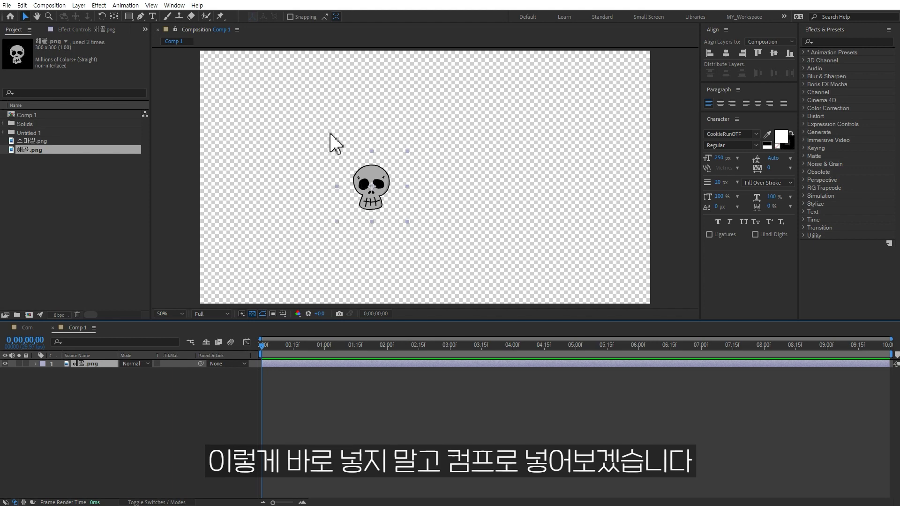
key("Delete")
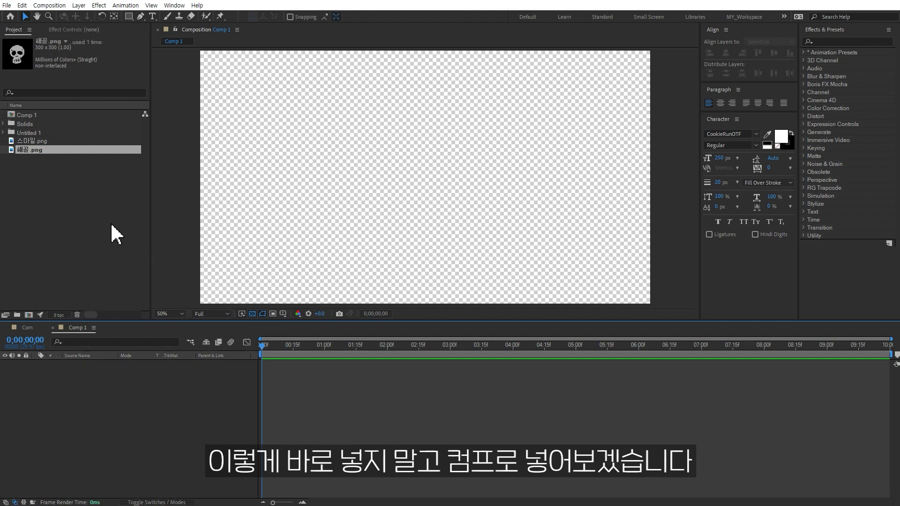
Step: Create a 300x300 Comp 2 and place the skull image 해골.png in it
right_click(62, 186)
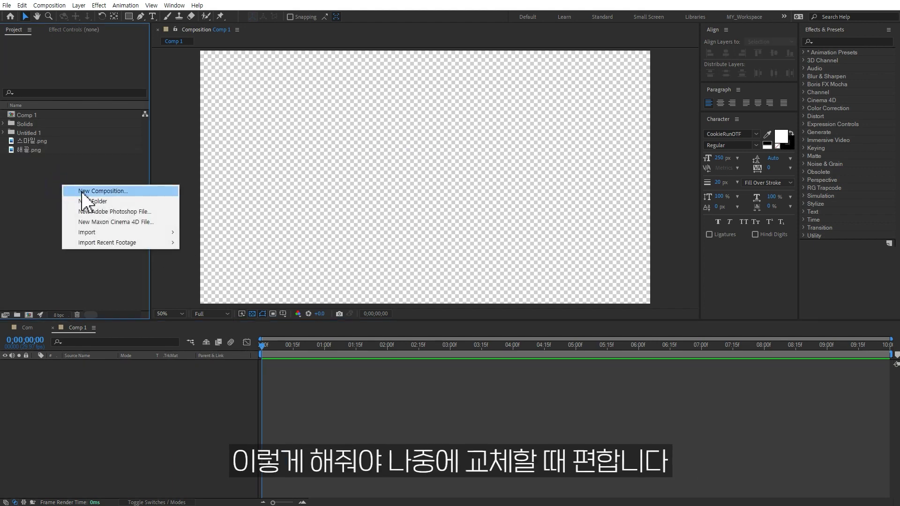
left_click(82, 191)
left_click(398, 169)
type("300")
key("Tab")
type("300")
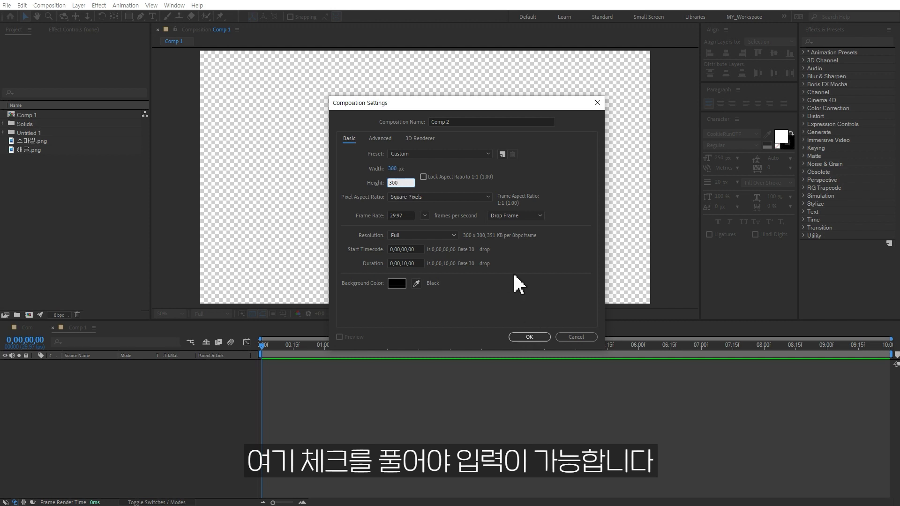
left_click(536, 338)
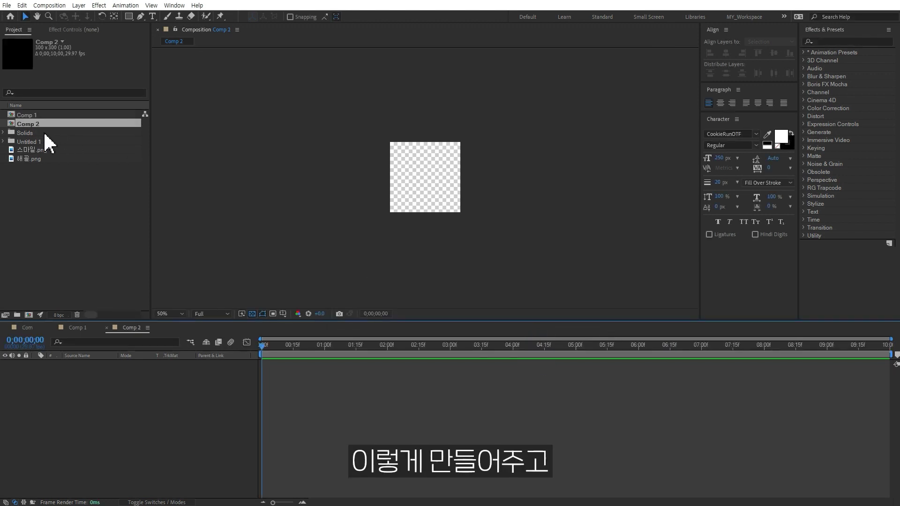
left_click_drag(37, 162, 187, 444)
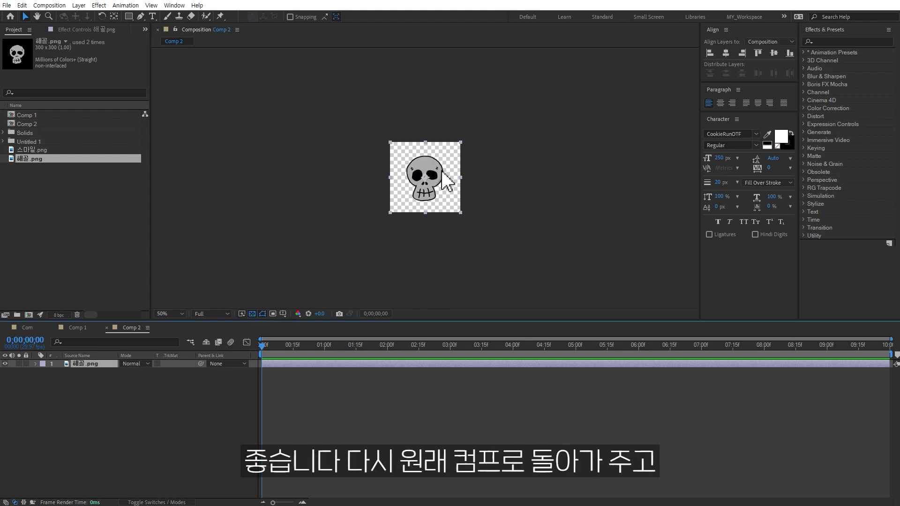
Step: Nest Comp 2 in Comp 1, move it down to 960, 952, and reveal its Position
left_click(78, 328)
left_click_drag(33, 123, 178, 392)
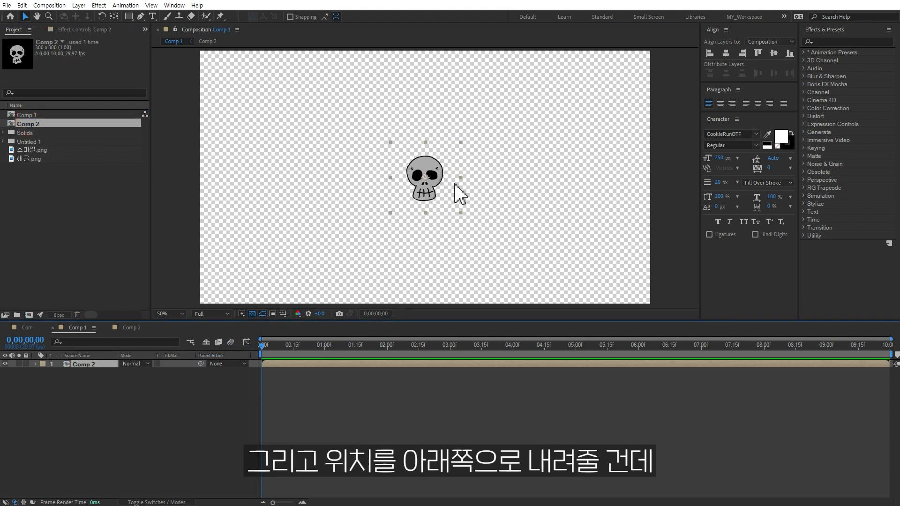
mouse_move(432, 196)
left_mouse_down()
mouse_move(432, 308)
mouse_move(429, 278)
left_mouse_up()
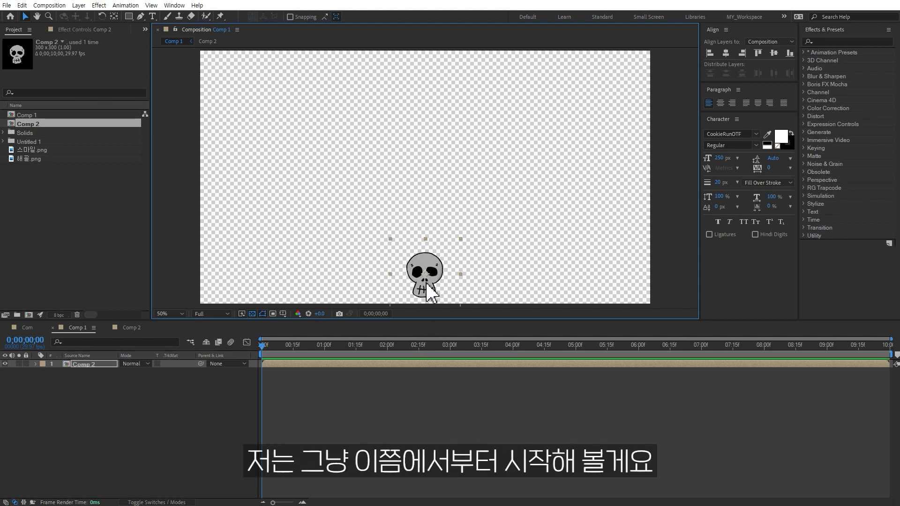
left_click(93, 364)
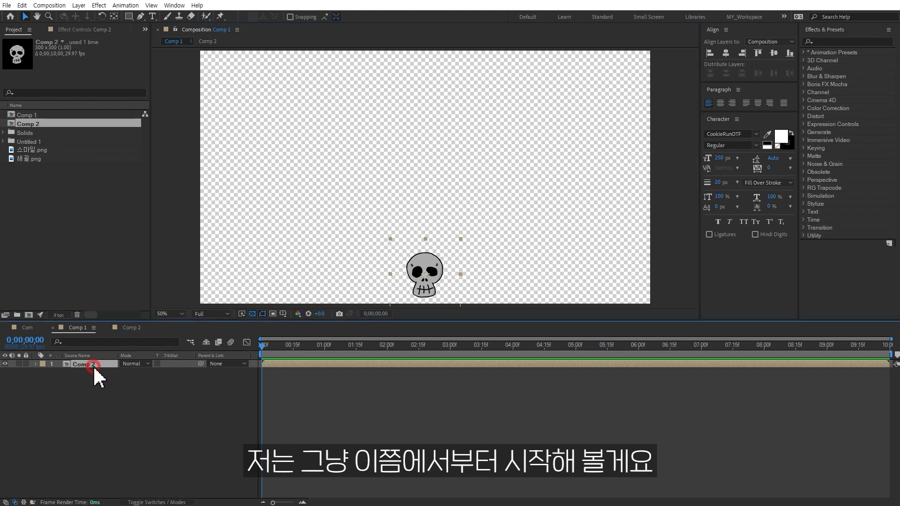
key("p")
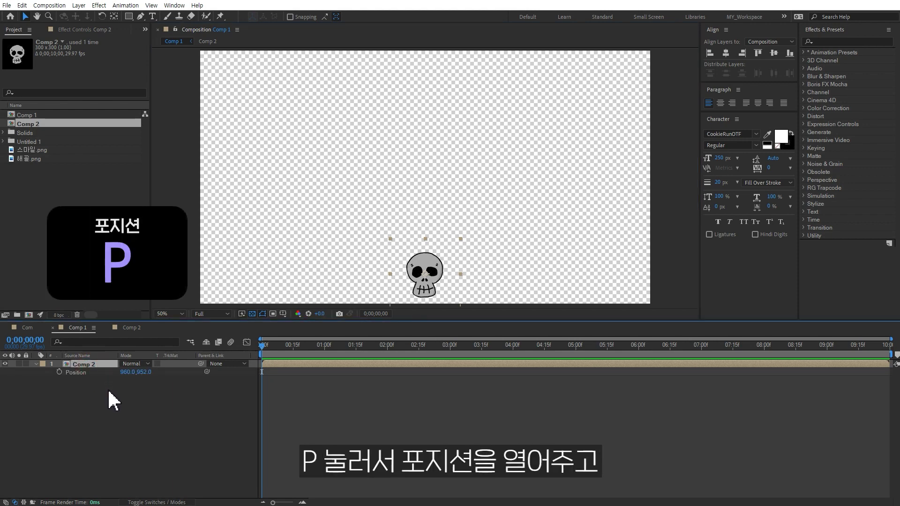
left_click(79, 373)
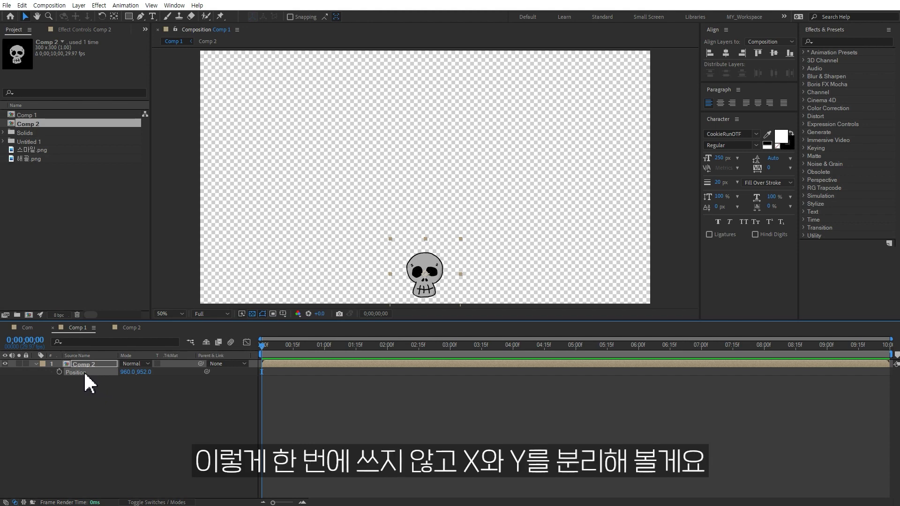
right_click(85, 374)
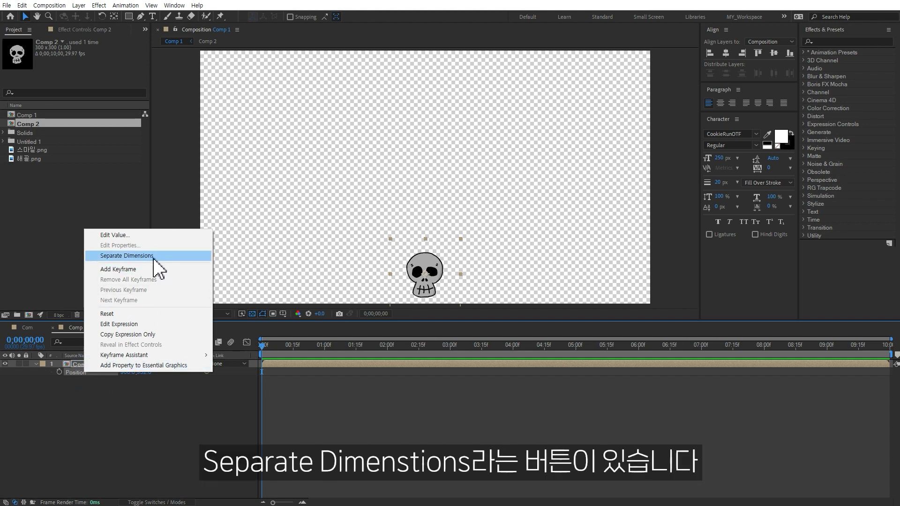
Step: Separate Position and keyframe Y rising to 514 at 20 frames, then dropping to 1265 at 1;10
left_click(153, 258)
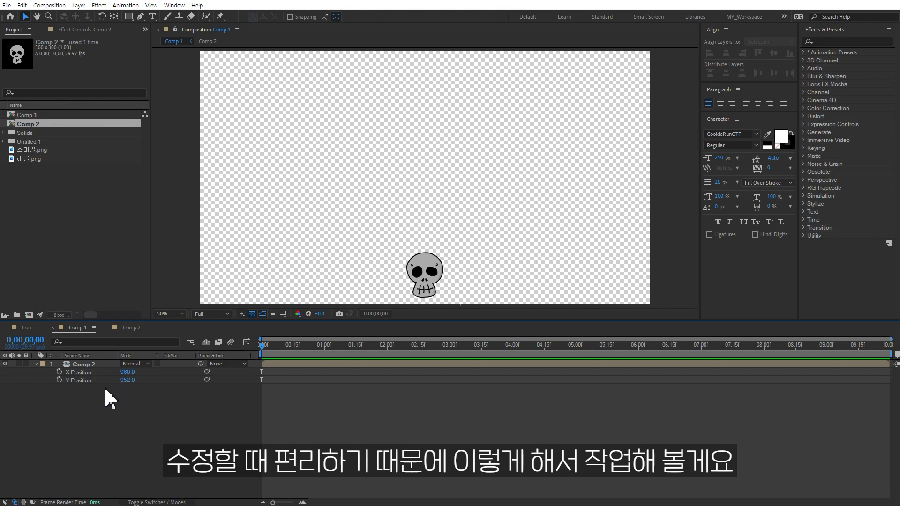
left_click(59, 380)
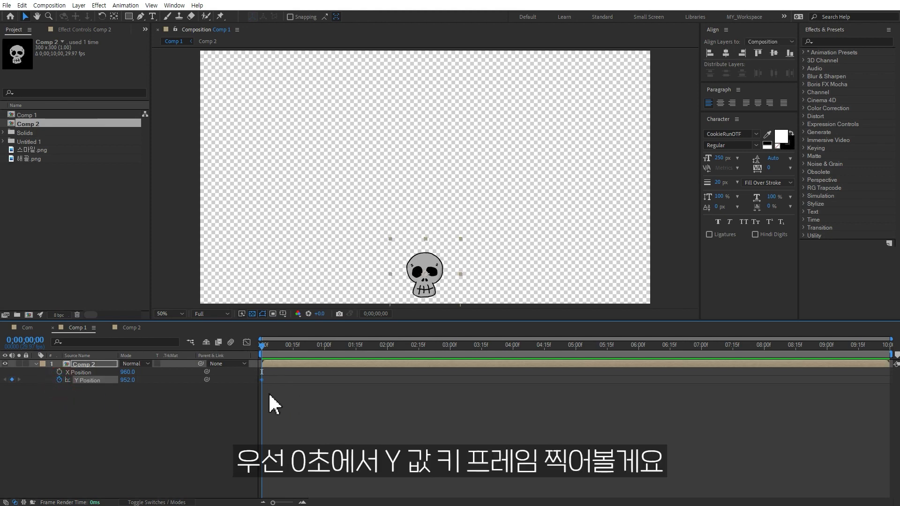
key("shift+Page_Down")
key("shift+Page_Down")
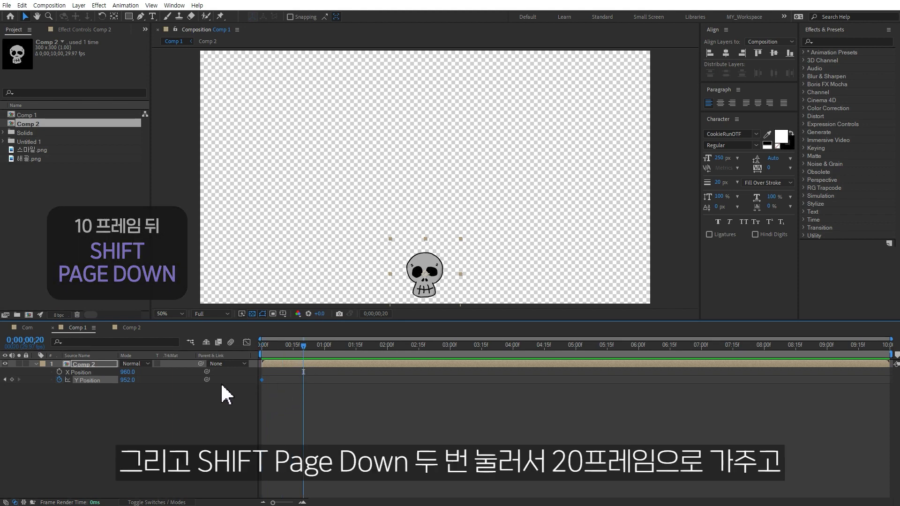
left_click_drag(128, 380, 1, 366)
left_click_drag(428, 235, 429, 184)
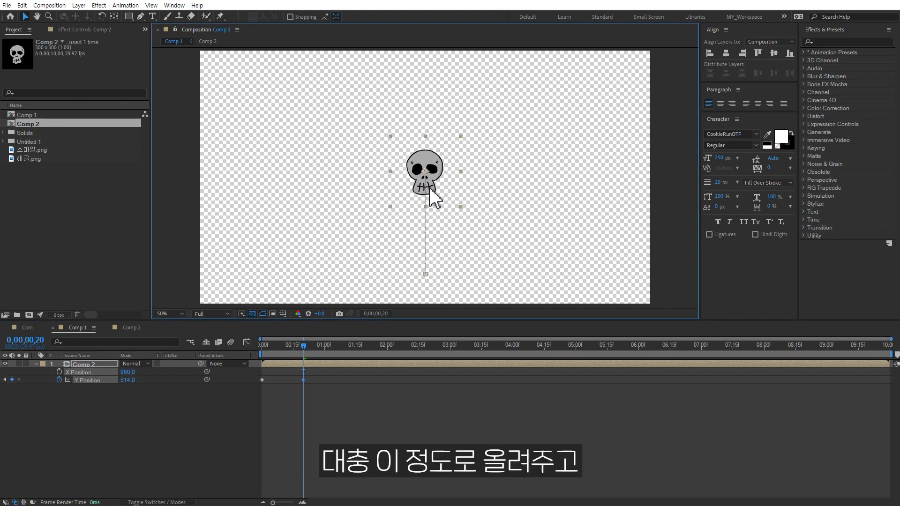
key("shift+Page_Down")
key("shift+Page_Down")
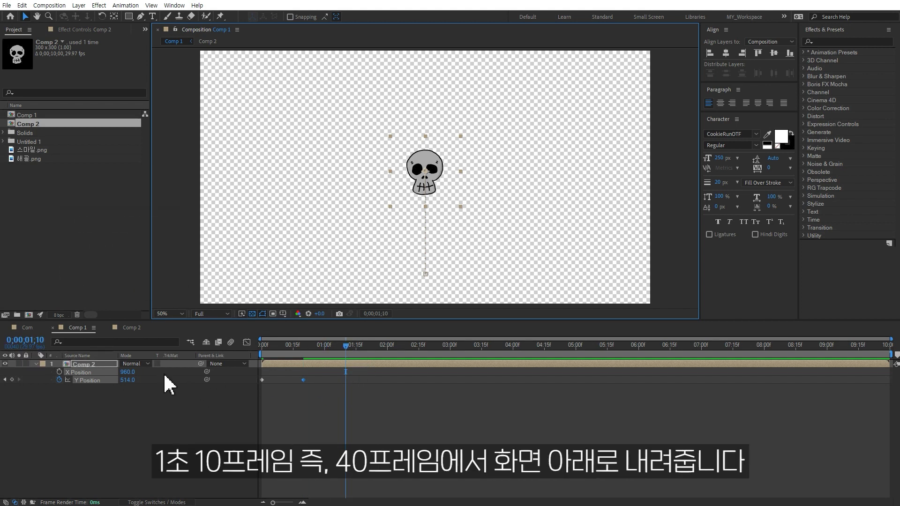
left_click_drag(127, 380, 429, 377)
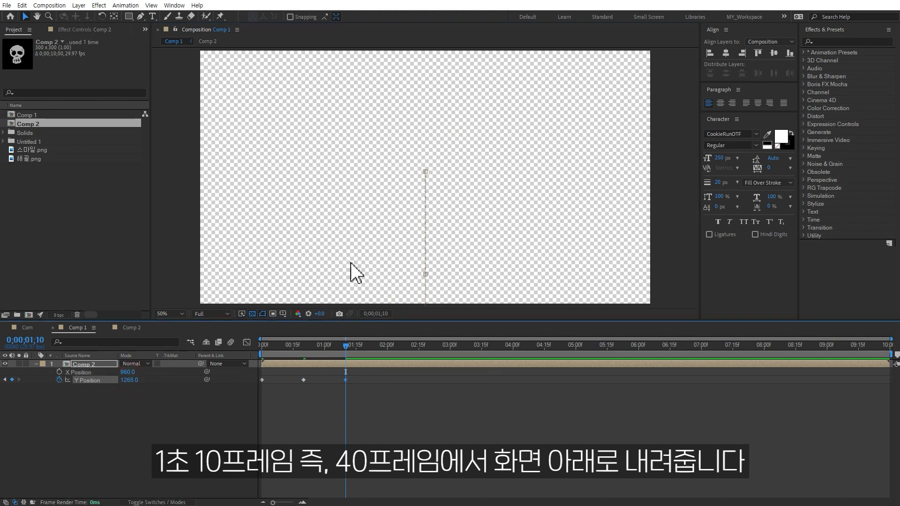
left_click(422, 410)
key("space")
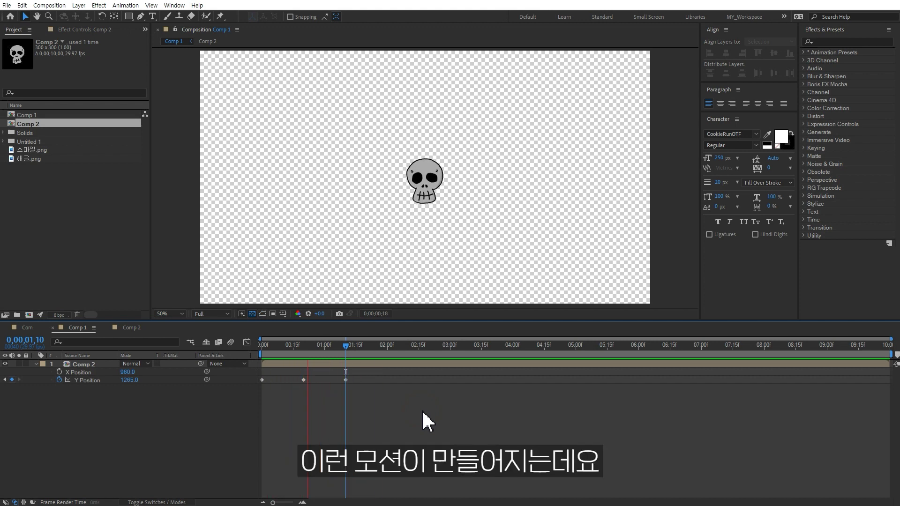
Step: Apply Easy Ease to the middle Y Position keyframe and preview the motion
left_click(303, 380)
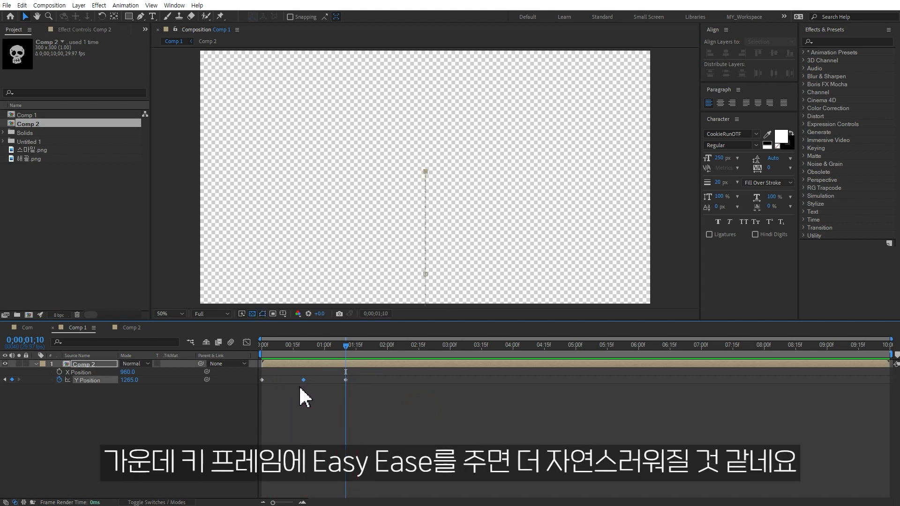
key("F9")
left_click(409, 420)
key("space")
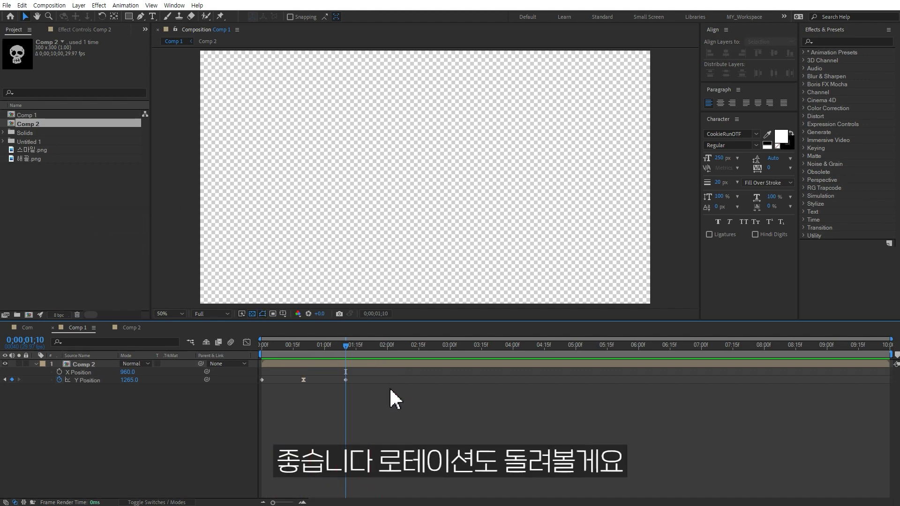
left_click(392, 366)
Step: Keyframe the skull's Rotation from -24° at zero to 1x+60.0° at 1;10 and preview
key("shift+r")
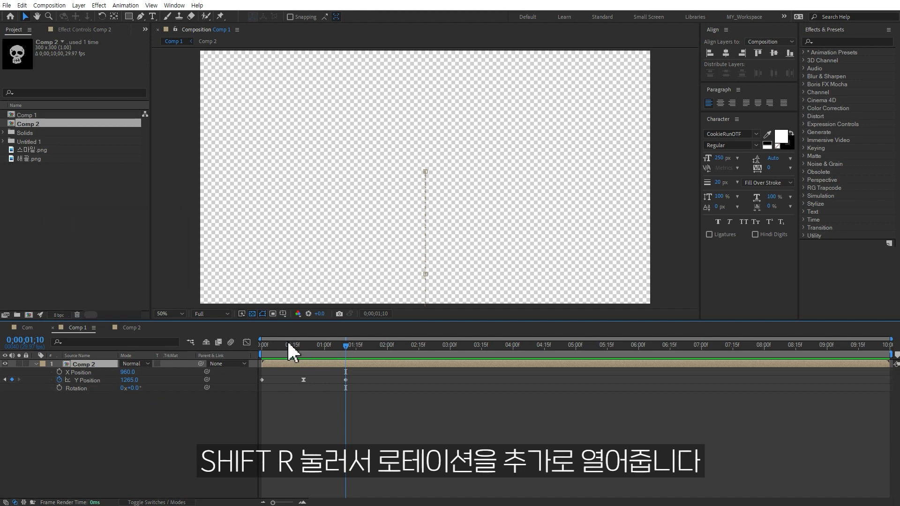
left_click_drag(287, 339, 235, 348)
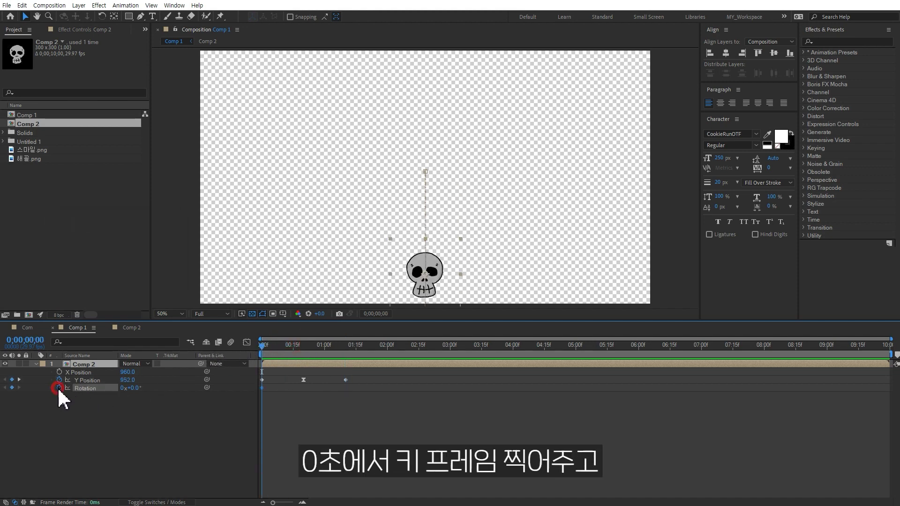
left_click_drag(132, 389, 120, 390)
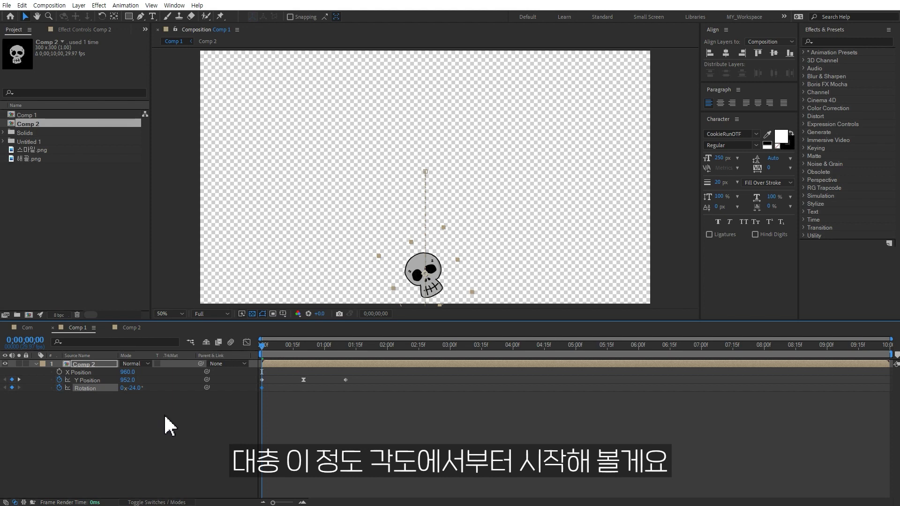
left_click(345, 347)
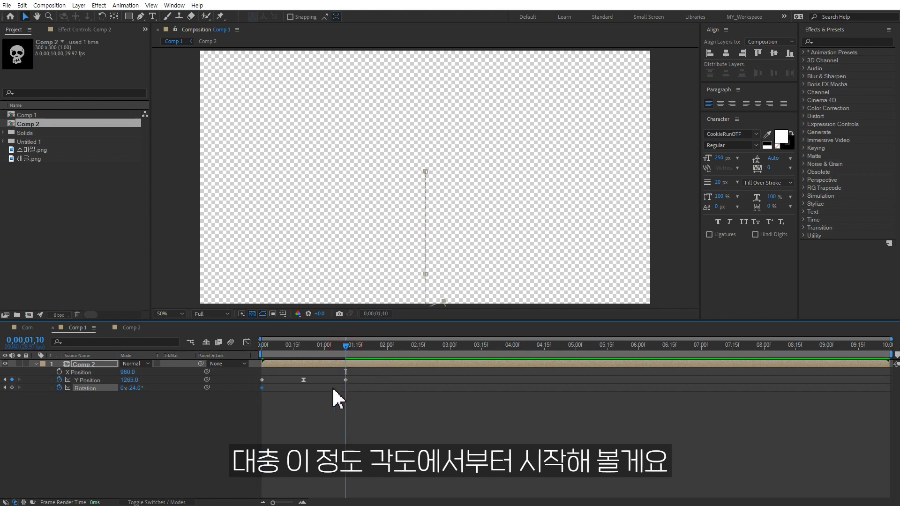
left_click_drag(133, 388, 165, 386)
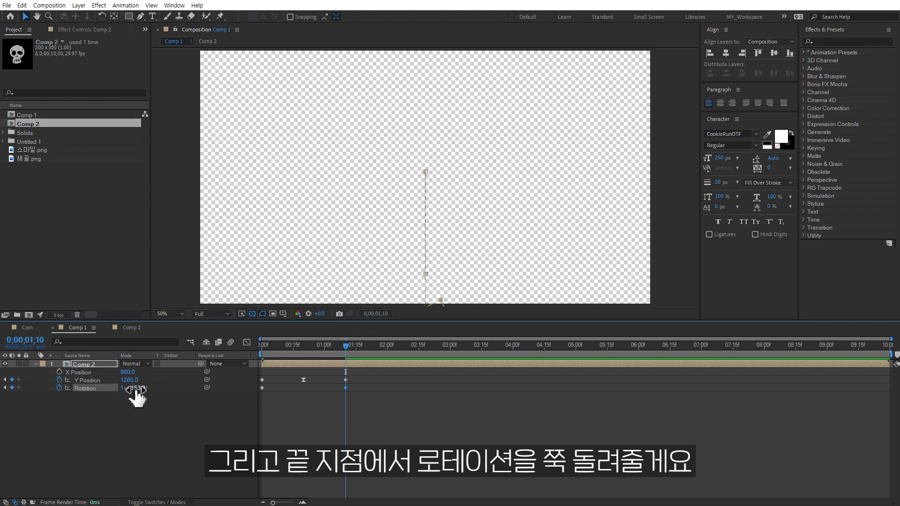
left_click(382, 426)
key("space")
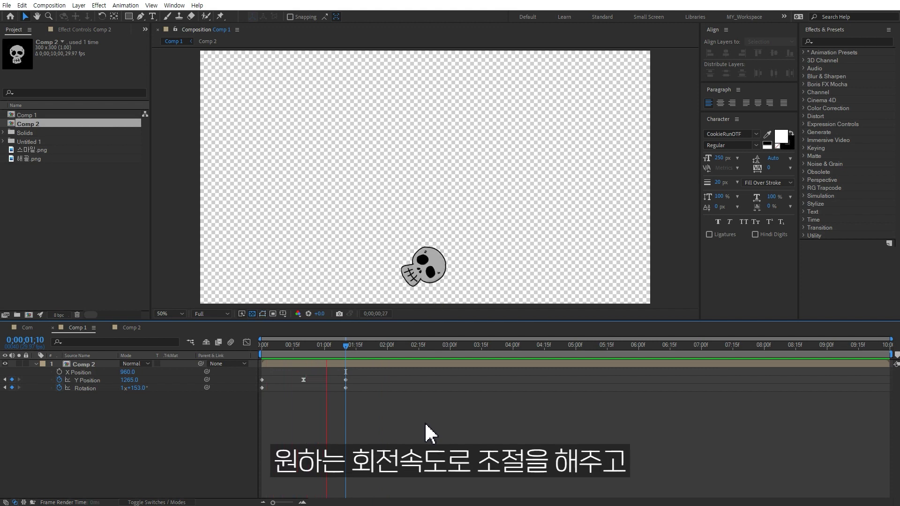
left_click(140, 388)
left_click(352, 438)
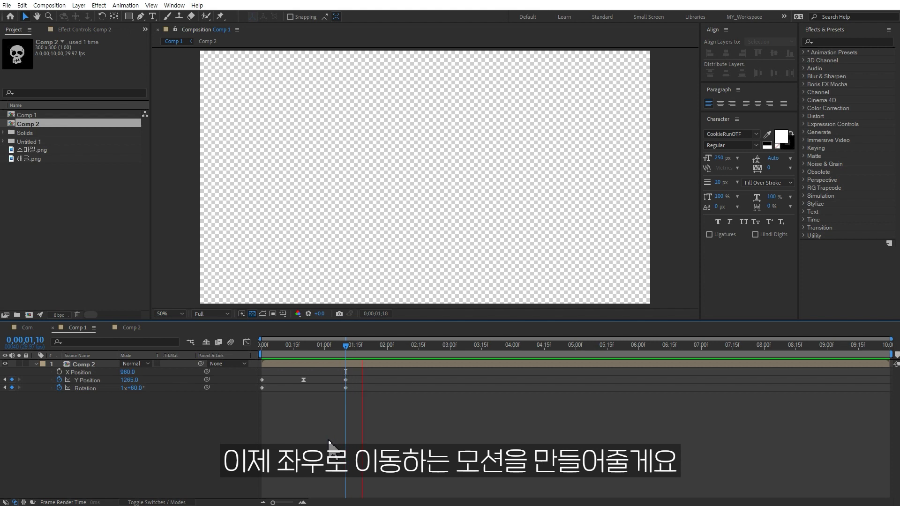
left_click(346, 364)
Step: Keyframe X Position from 960 at zero to 582 at 1;10 so the skull drifts left
left_click_drag(550, 238, 540, 214)
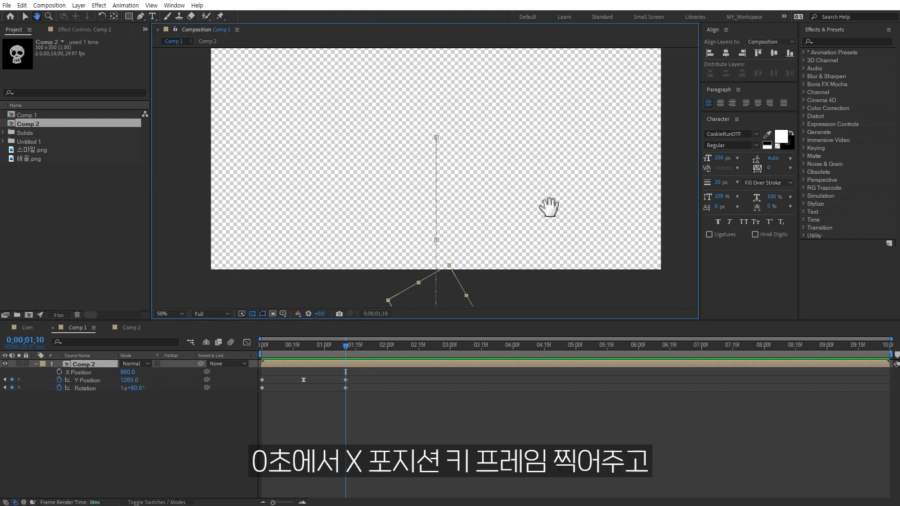
left_click_drag(346, 345, 263, 345)
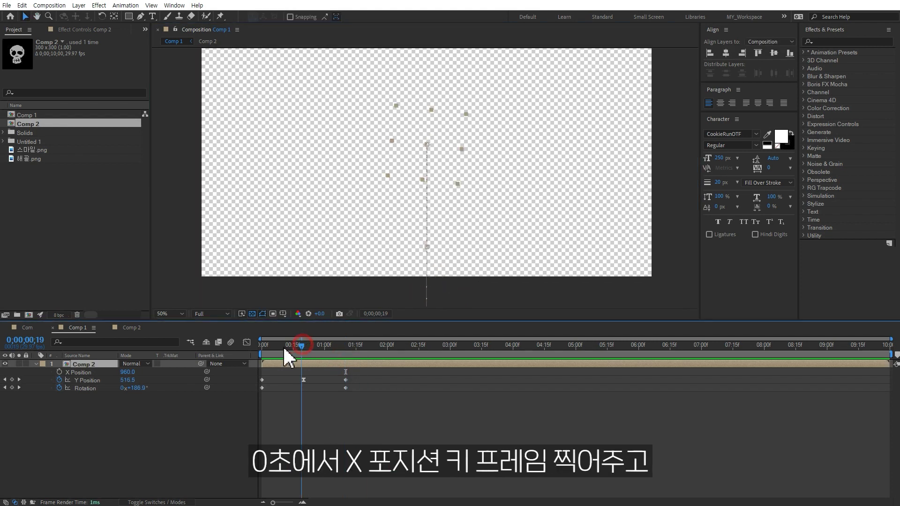
left_click(60, 372)
left_click(346, 345)
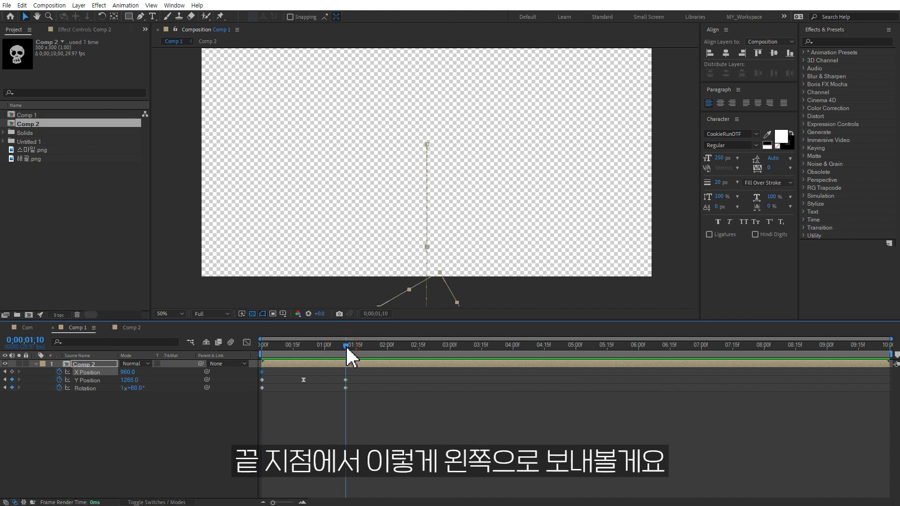
left_click_drag(127, 372, 7, 373)
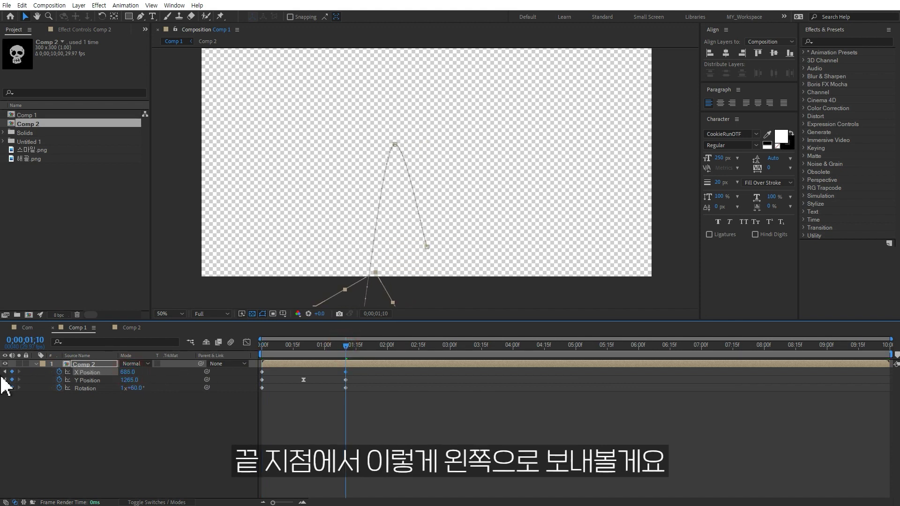
left_click_drag(124, 373, 91, 374)
left_click(408, 438)
key("space")
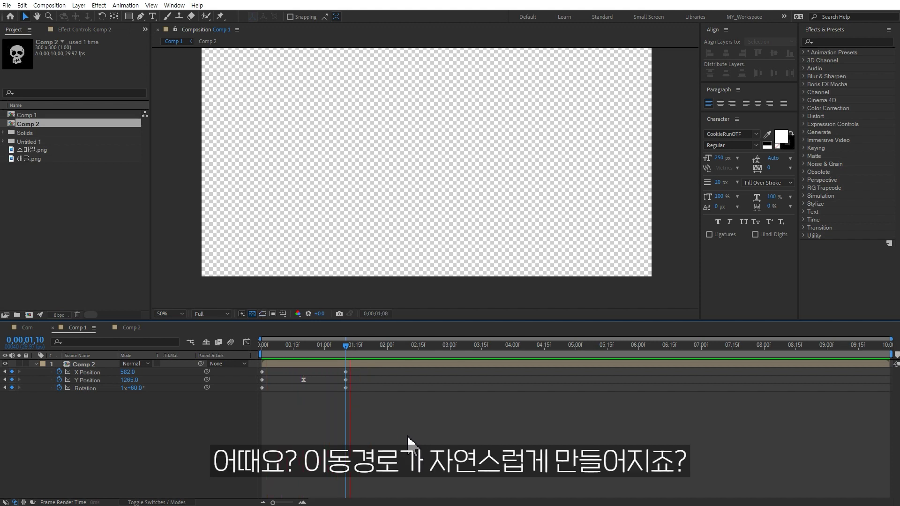
Step: Increase the final Rotation to 1x+306.0° and preview the spin
left_click_drag(133, 388, 187, 388)
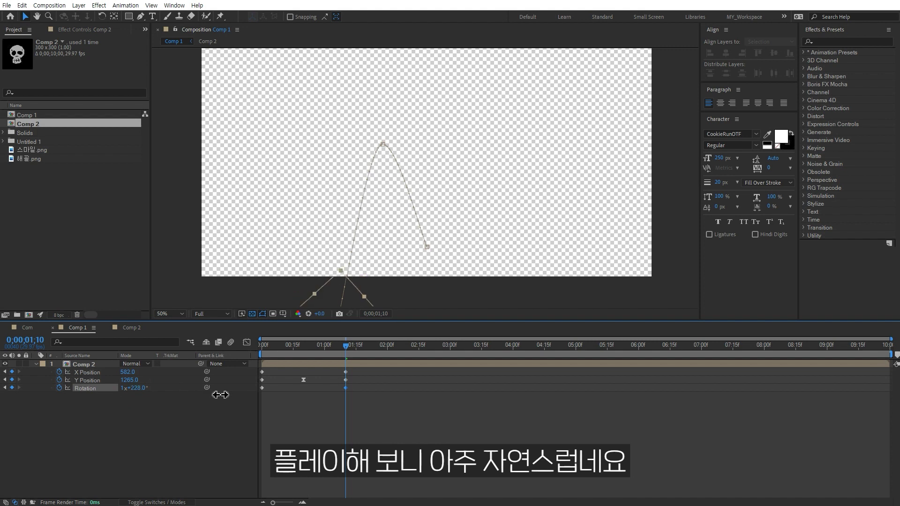
left_click(355, 440)
key("space")
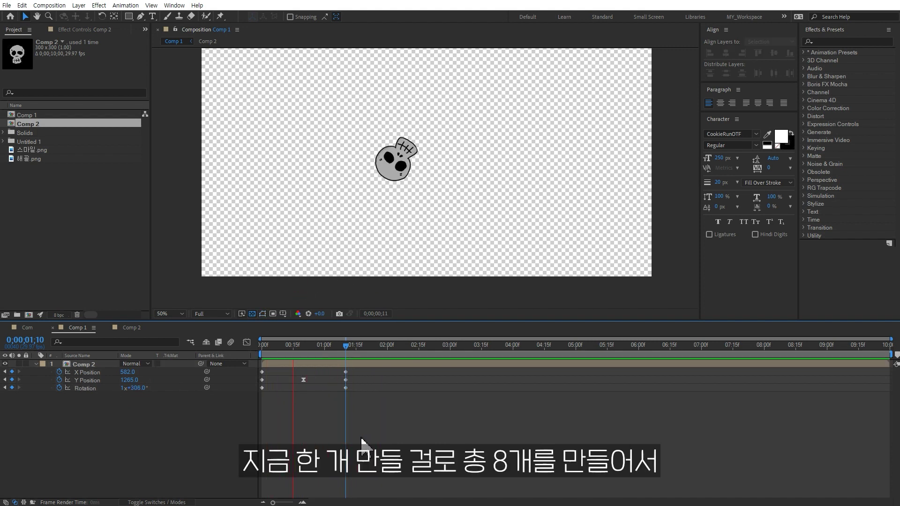
Step: Duplicate the skull layer and set the copy's landing X Position to 147 at 1;10
left_click(357, 363)
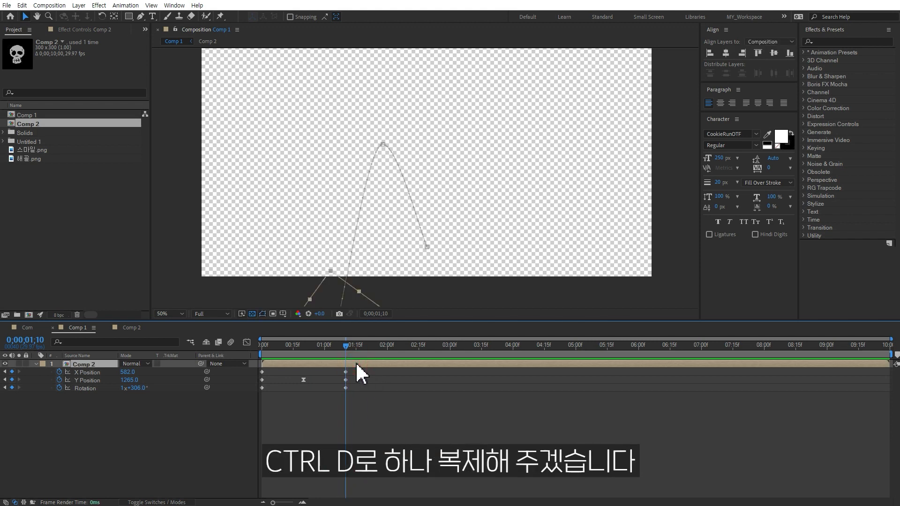
key("ctrl+d")
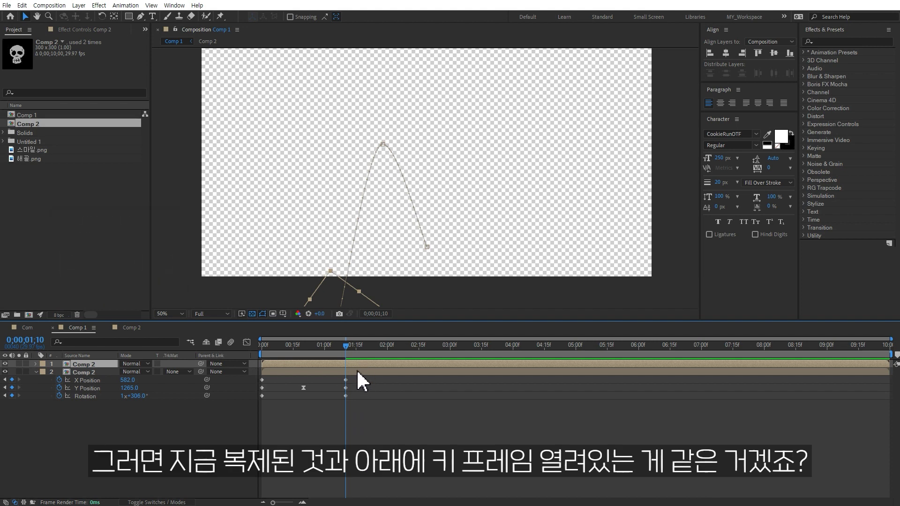
left_click(355, 371)
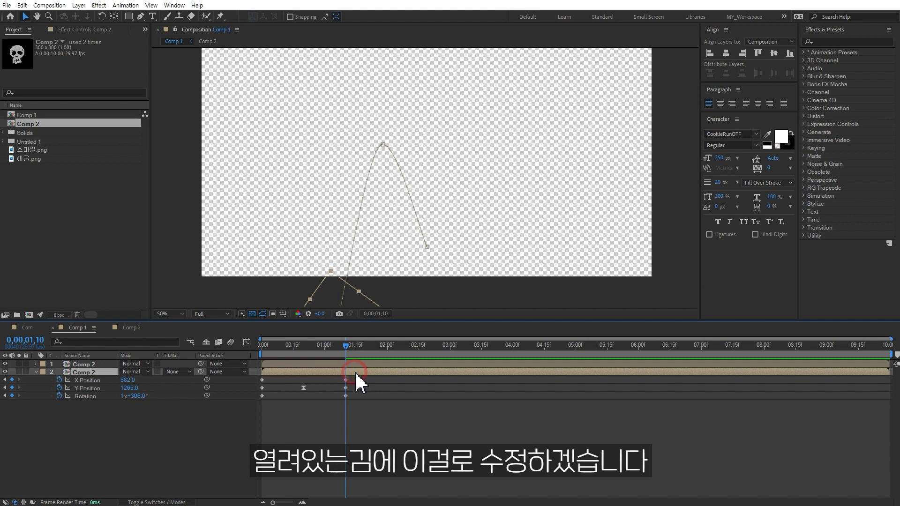
left_click_drag(127, 380, 70, 378)
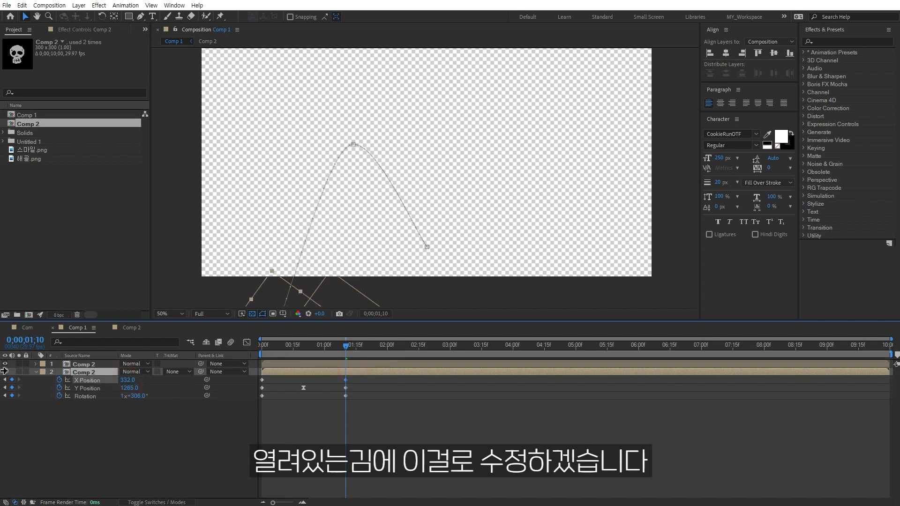
left_click_drag(127, 380, 47, 378)
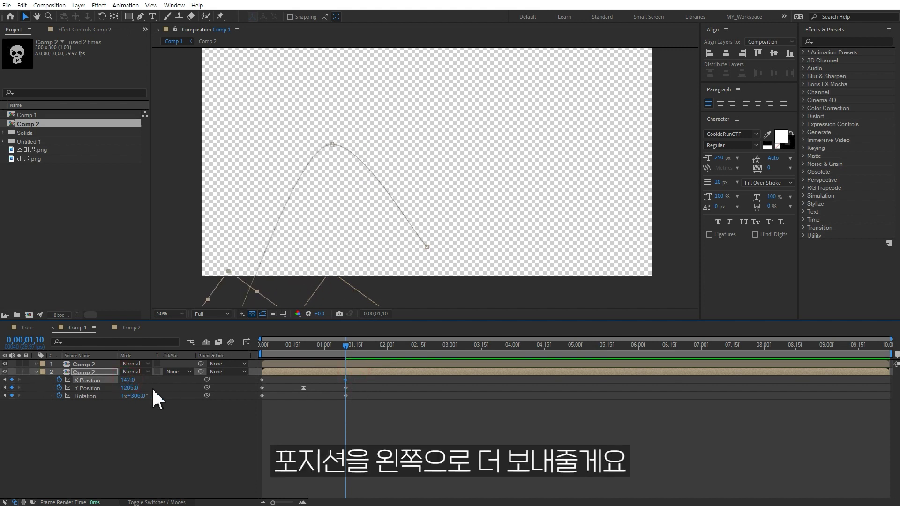
Step: Lower the copy's peak to Y 717 at frame 20 and preview both skulls
left_click(305, 345)
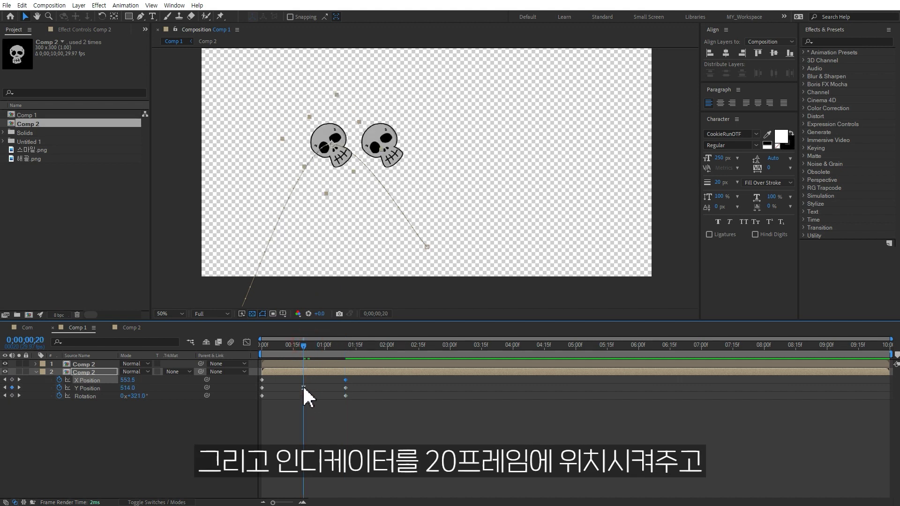
left_click_drag(114, 384, 213, 385)
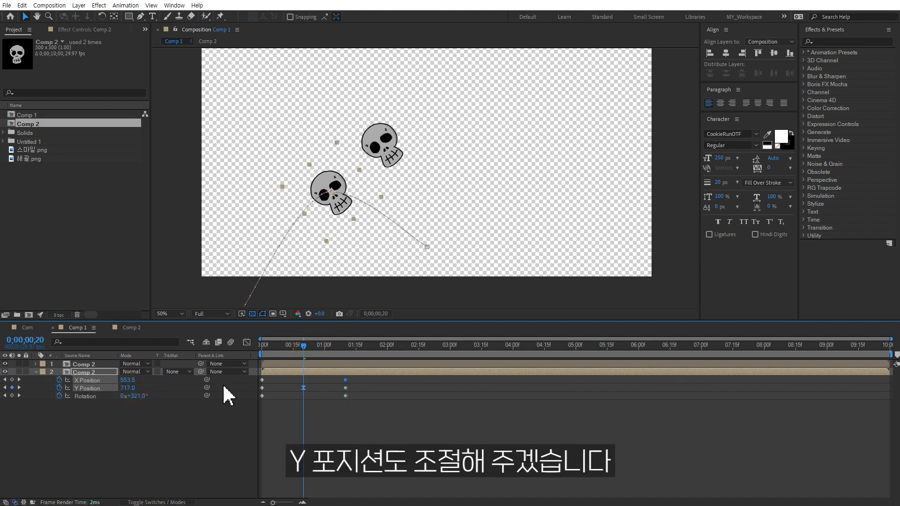
left_click_drag(306, 348, 317, 348)
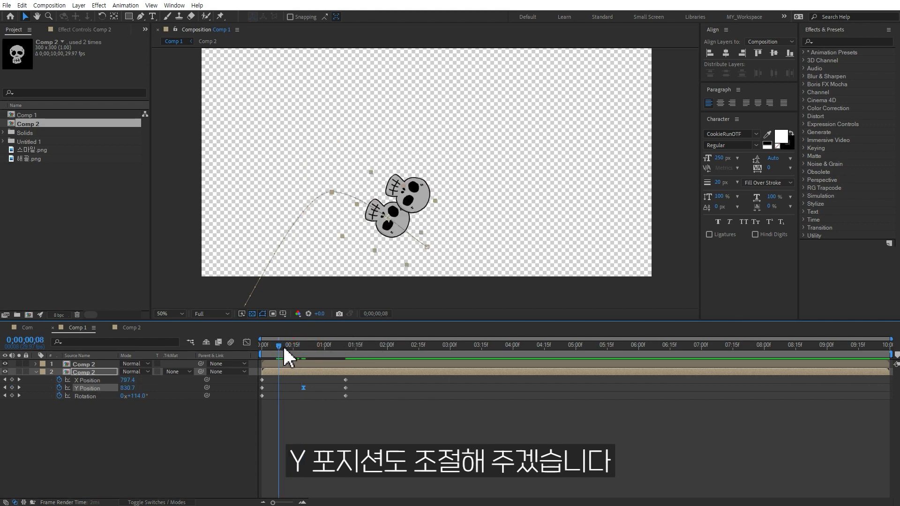
key("space")
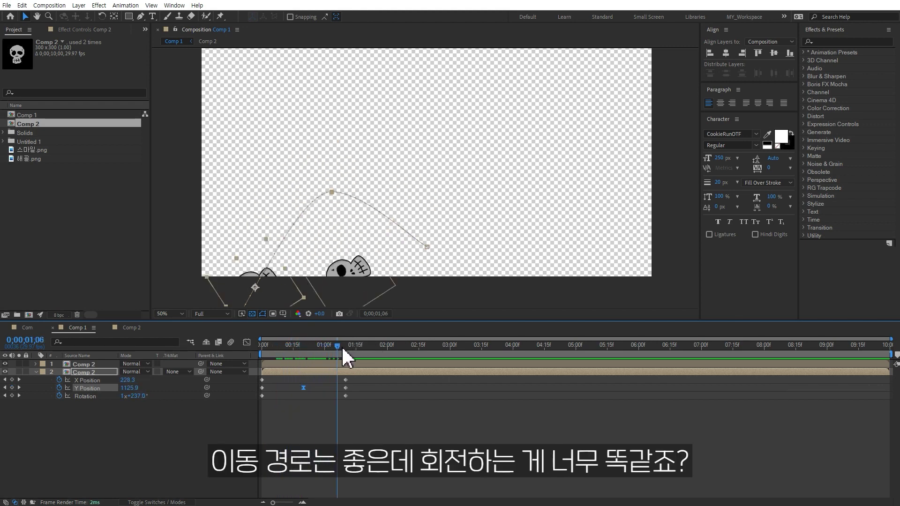
left_click(124, 396)
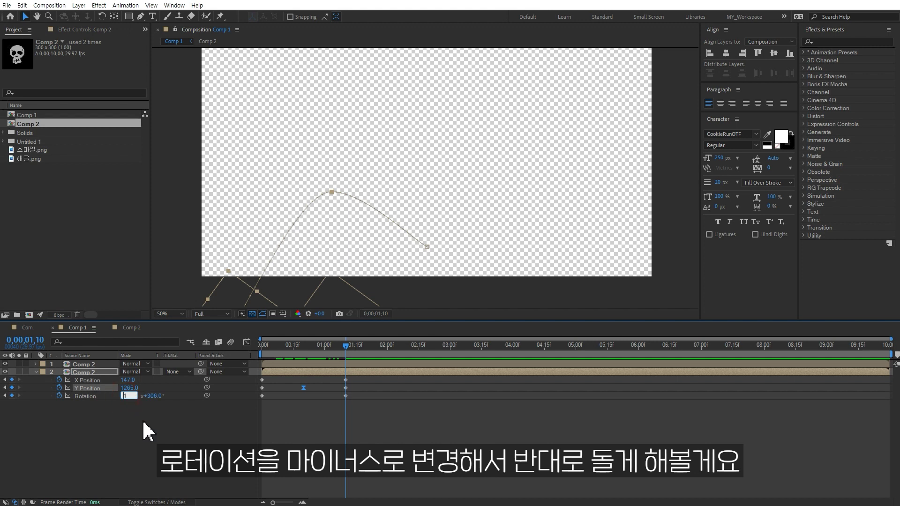
type("-")
Step: Set the copy's final Rotation to -2x-54.0° so it spins the opposite way, and preview
left_click(144, 448)
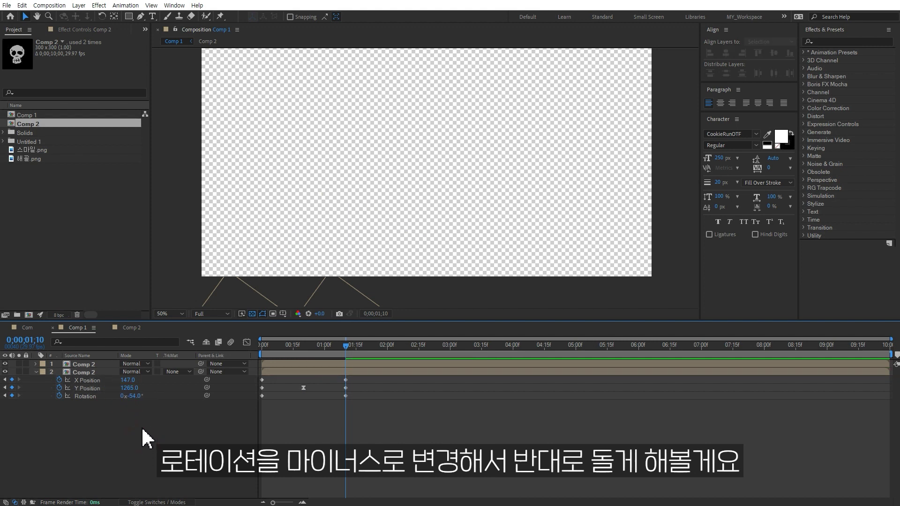
left_click_drag(128, 397, 141, 407)
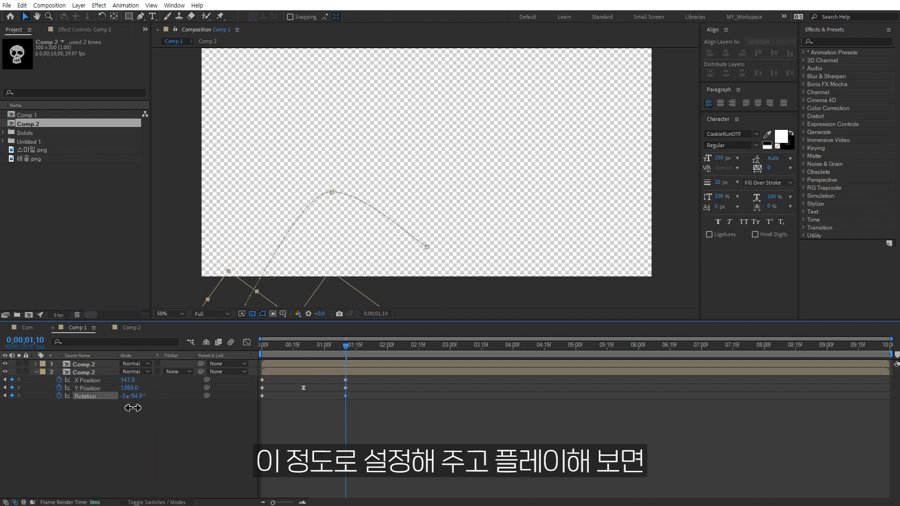
left_click(168, 423)
key("space")
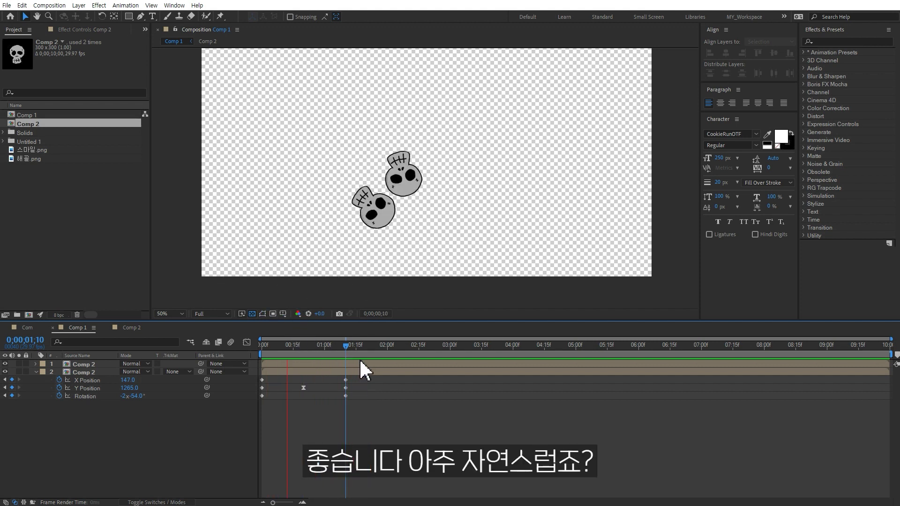
key("space")
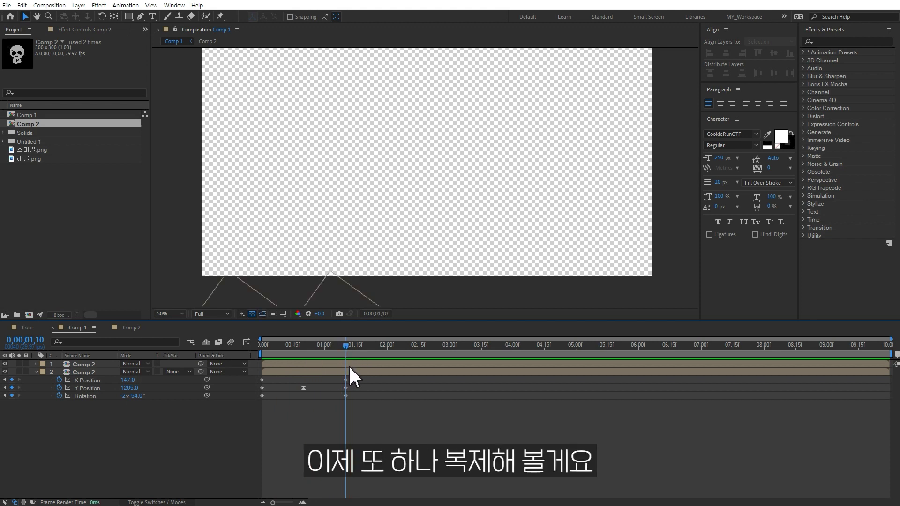
left_click(352, 372)
Step: Duplicate the second skull and set the third copy's landing X Position to 822
key("ctrl+d")
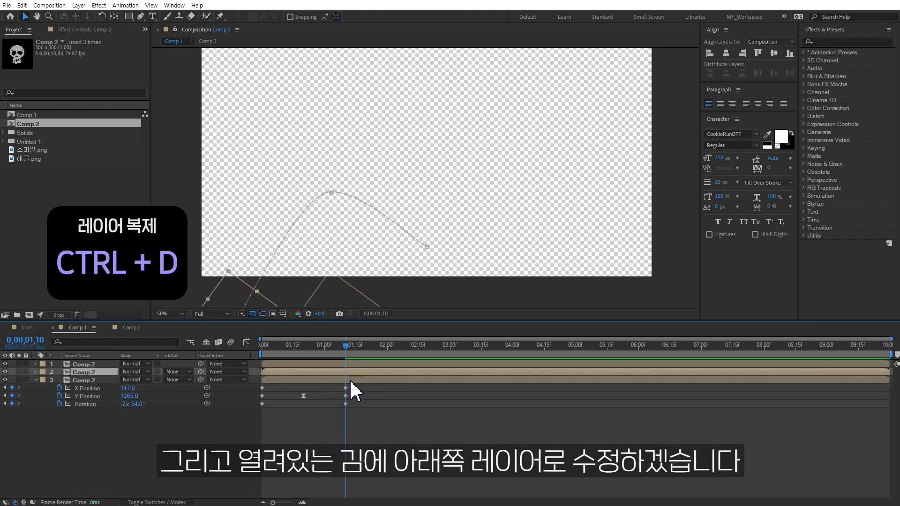
left_click(351, 381)
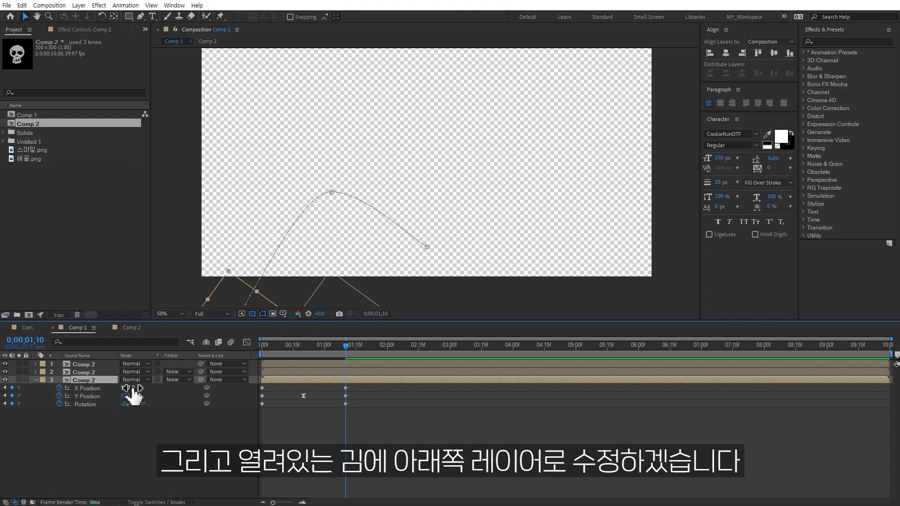
left_click_drag(130, 389, 82, 386)
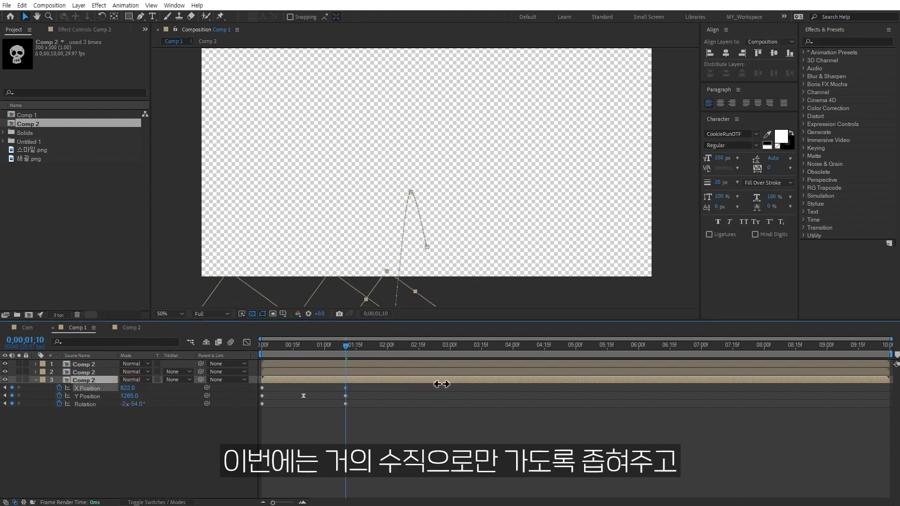
Step: Raise the third skull's peak to Y 291 at frame 20 and preview the three skulls
left_click(304, 346)
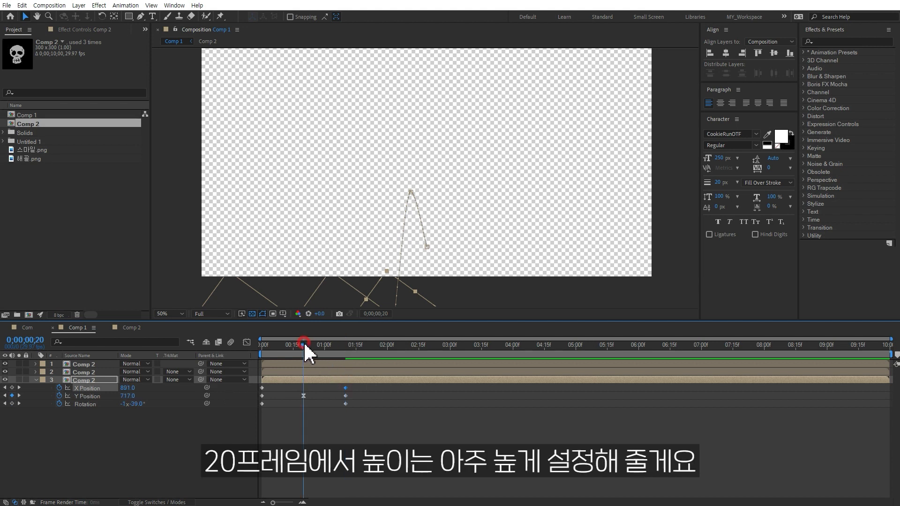
left_click_drag(135, 396, 1, 371)
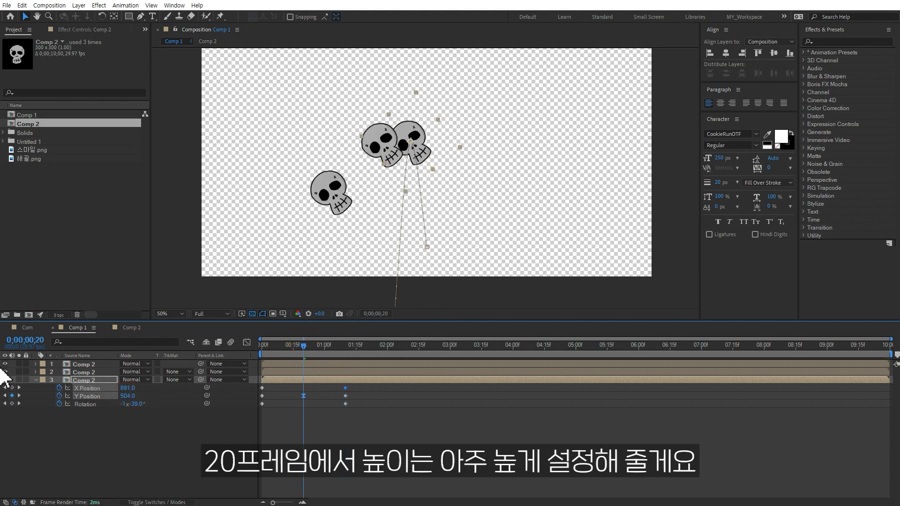
left_click_drag(132, 395, 13, 378)
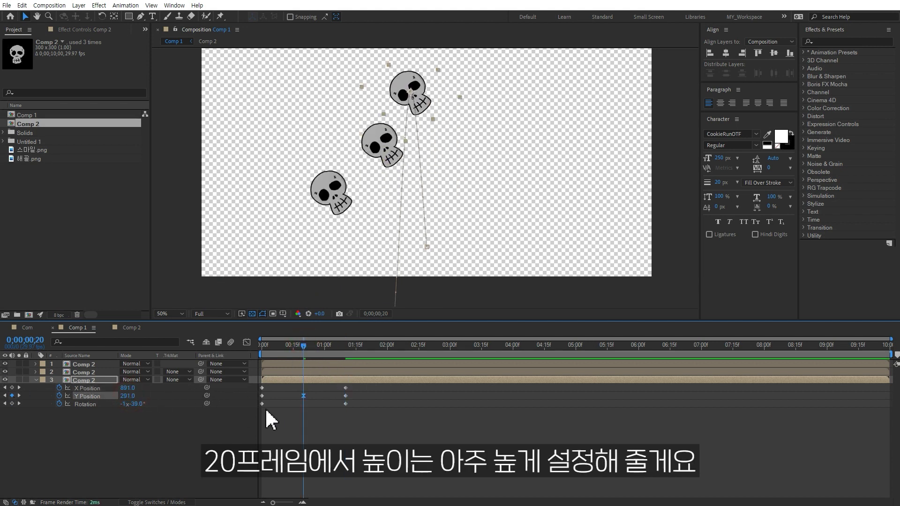
key("space")
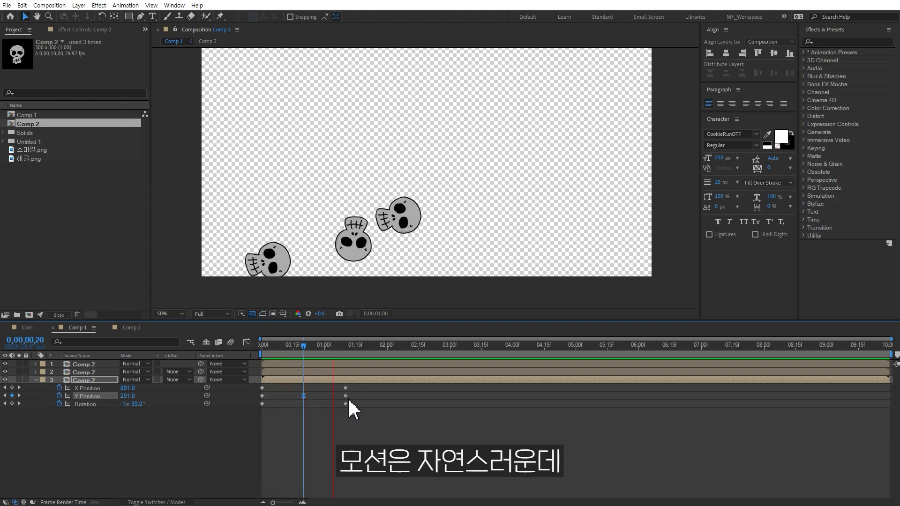
left_click(320, 345)
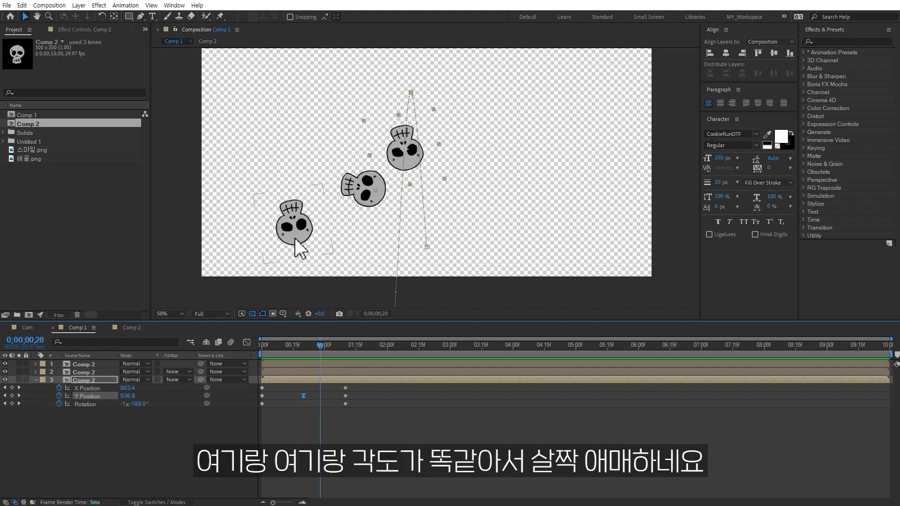
left_click(345, 345)
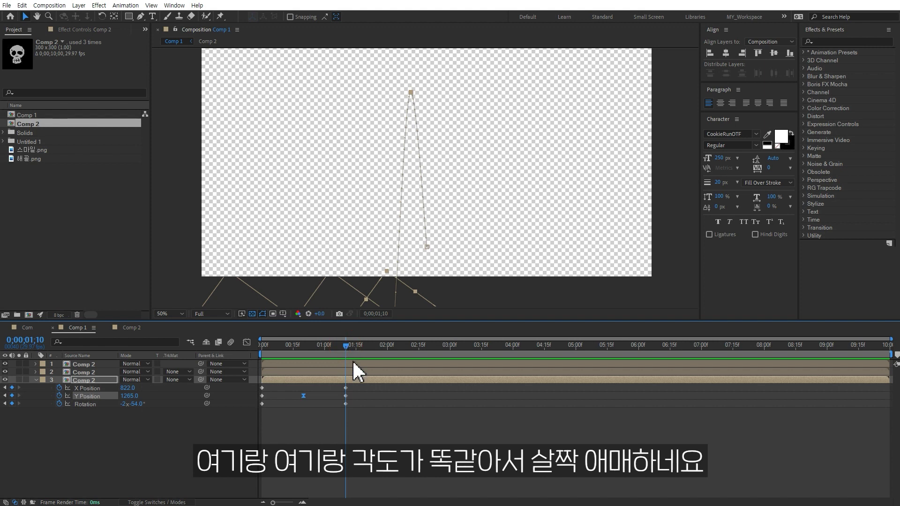
left_click(360, 403)
Step: Set the third skull's end Rotation to -2x-6.0° and scrub the timeline to review the arcs
left_click_drag(360, 404, 256, 413)
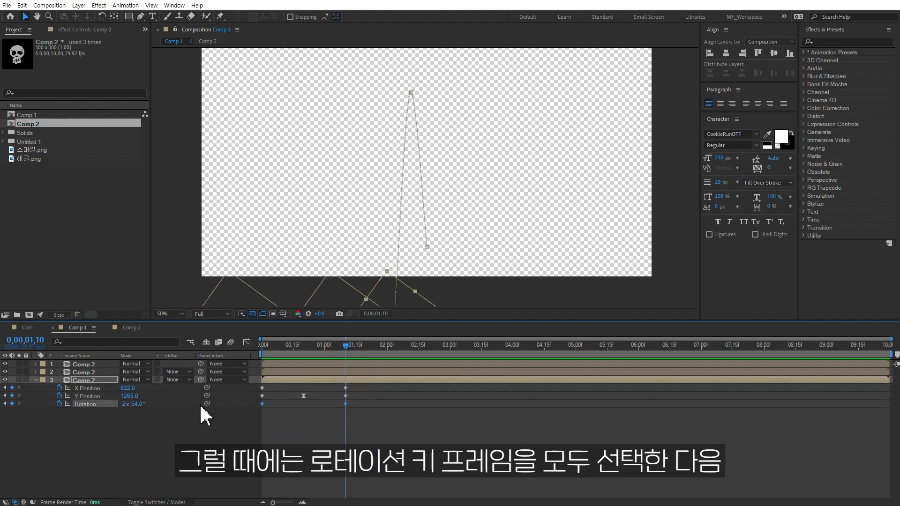
left_click_drag(140, 403, 157, 403)
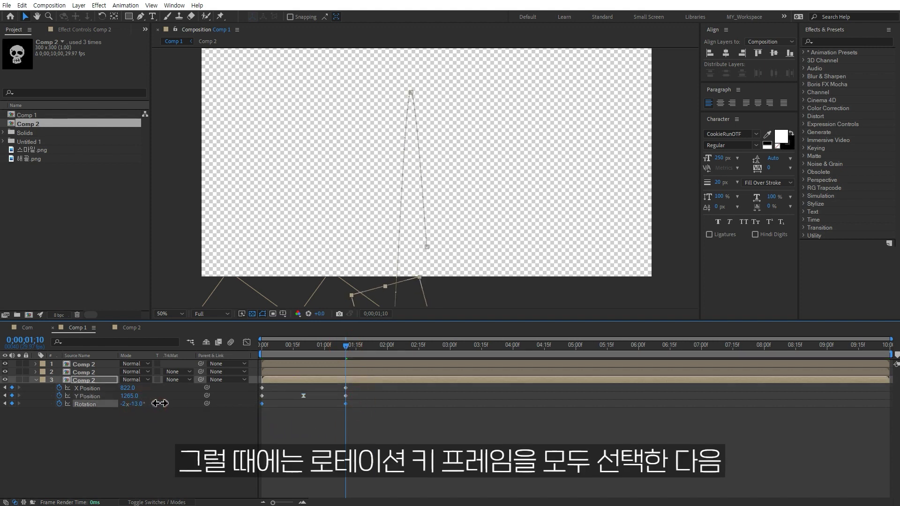
left_click(345, 425)
left_click_drag(341, 345, 307, 346)
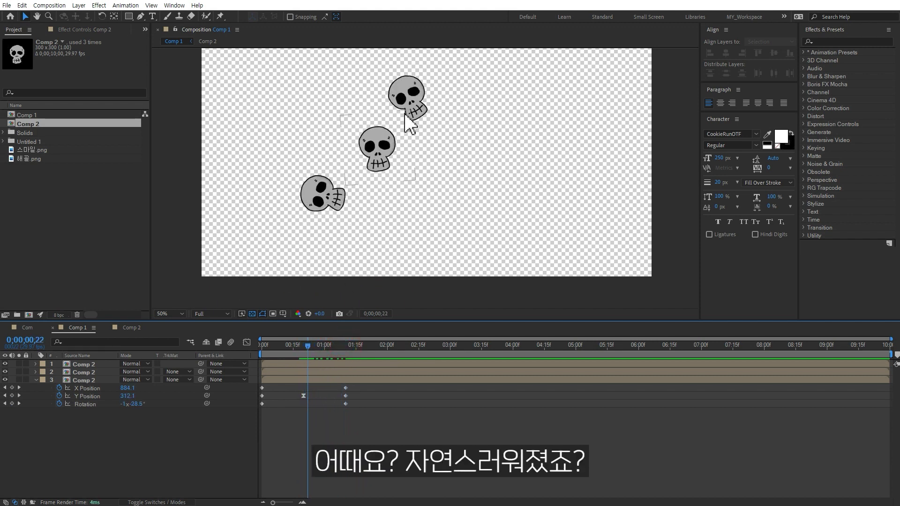
mouse_move(311, 345)
left_mouse_down()
mouse_move(321, 348)
mouse_move(262, 348)
left_mouse_up()
key("space")
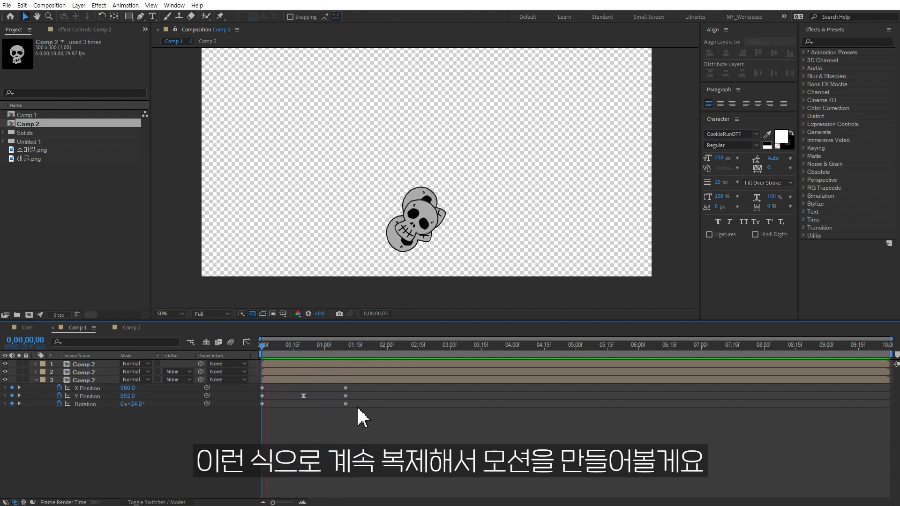
key("space")
Step: Duplicate the skull at the final keyframe as layer 4 and set its end X Position to 297
left_click(348, 345)
key("ctrl+d")
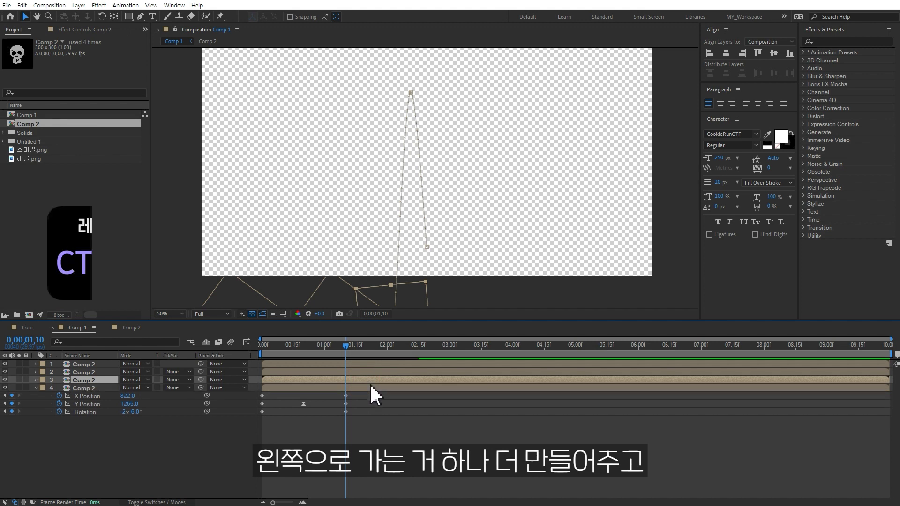
left_click(127, 396)
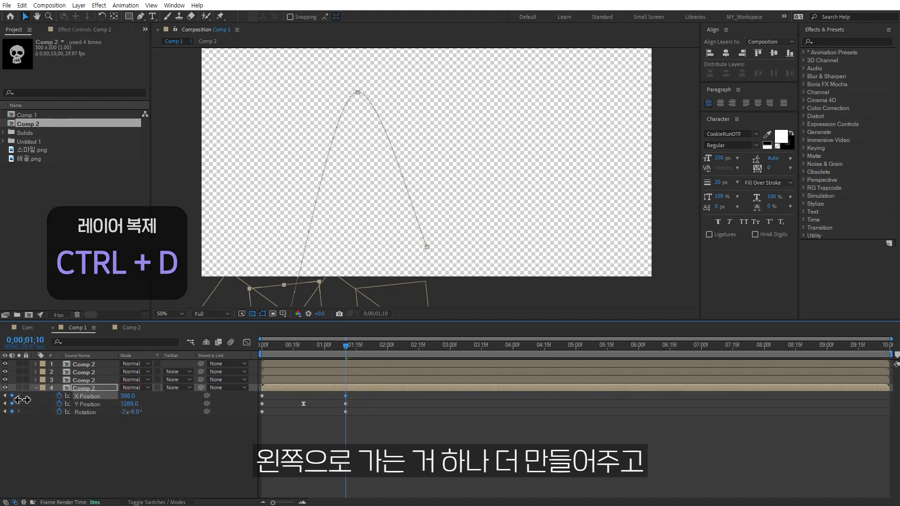
type("297")
key("Return")
Step: Give layer 4 a peak Y of 386 and an end spin of -1x-313.0°, then duplicate it as layer 5
left_click(305, 346)
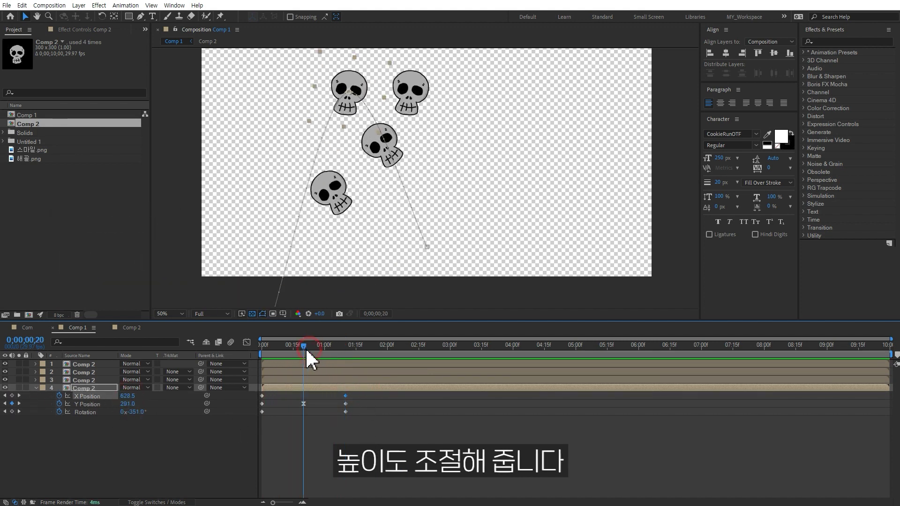
left_click_drag(130, 404, 141, 404)
key("space")
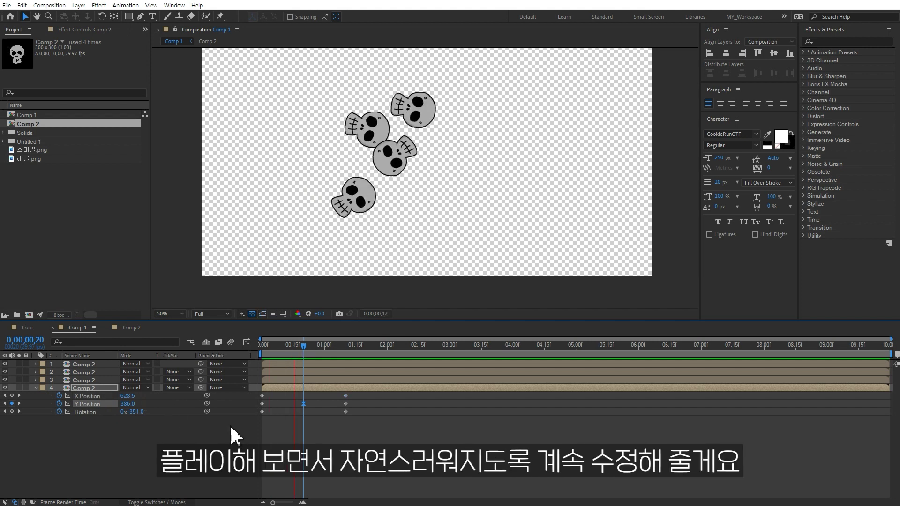
left_click_drag(314, 345, 345, 348)
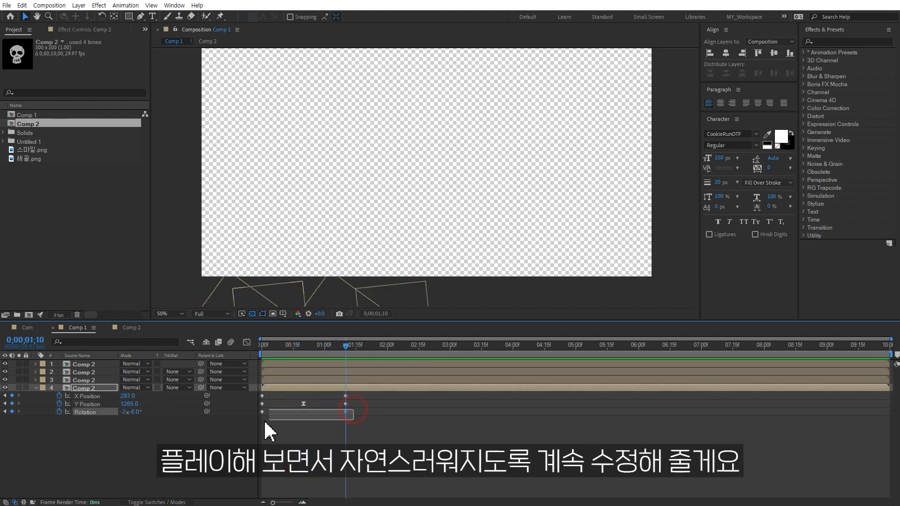
left_click_drag(133, 412, 126, 412)
key("space")
key("space")
left_click(340, 387)
key("ctrl+d")
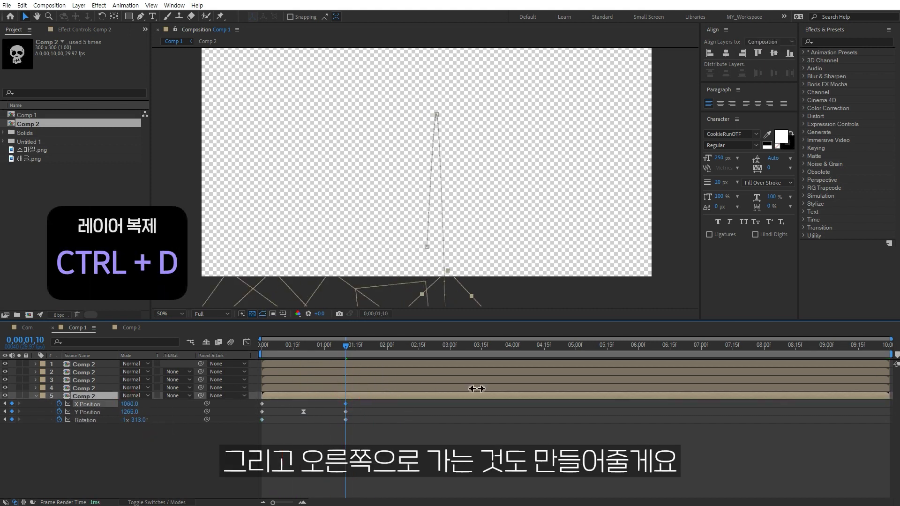
Step: Set layer 5's peak height, then duplicate it as layer 6 with its end pushed right to X 1398
left_click(304, 346)
left_click_drag(128, 412, 410, 456)
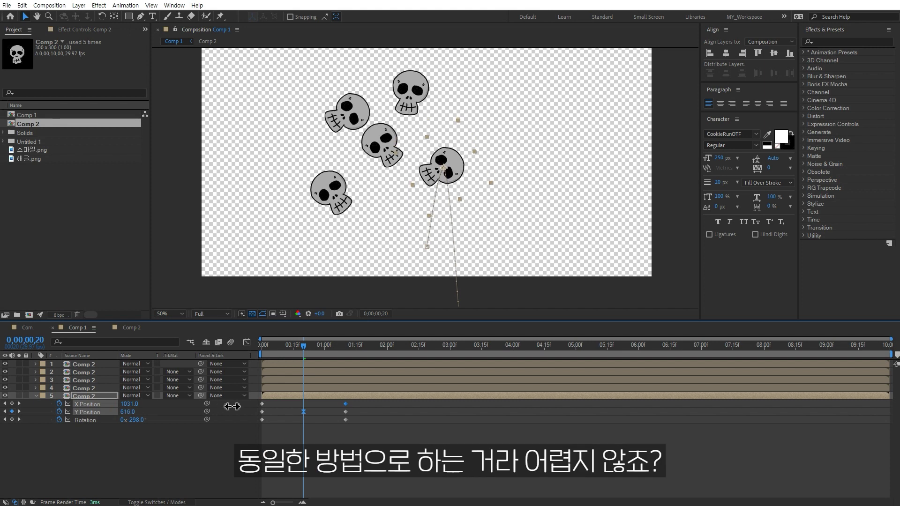
left_click(346, 345)
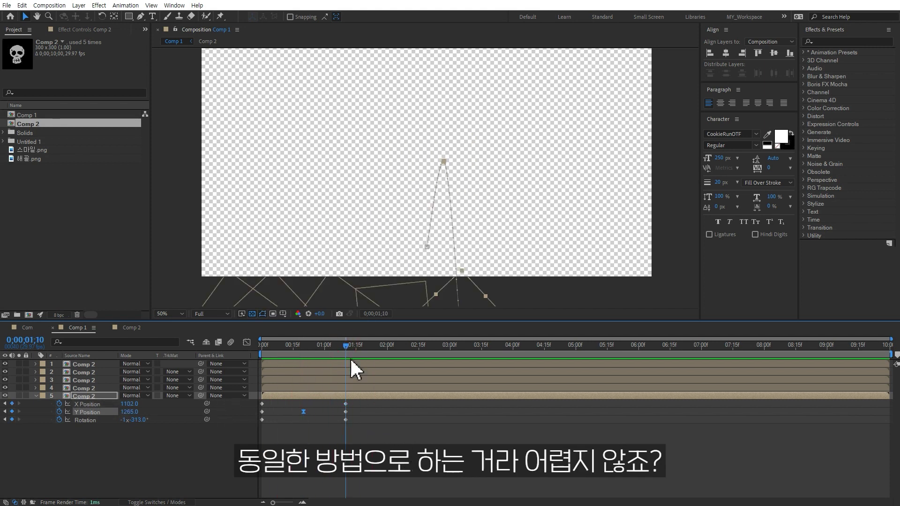
key("ctrl+d")
left_click_drag(130, 411, 305, 412)
left_click(139, 462)
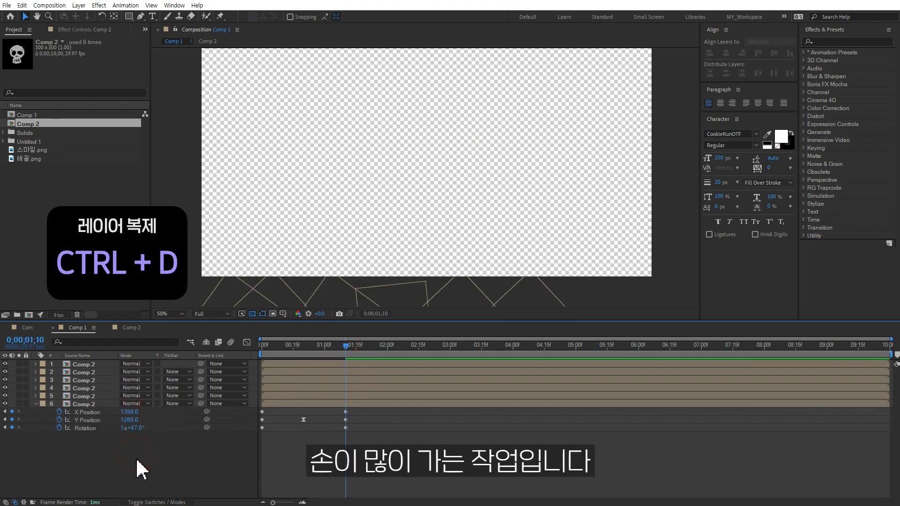
Step: Change layer 6's end rotation to 1x+288.0°, preview, and duplicate it as a seventh skull
left_click(306, 346)
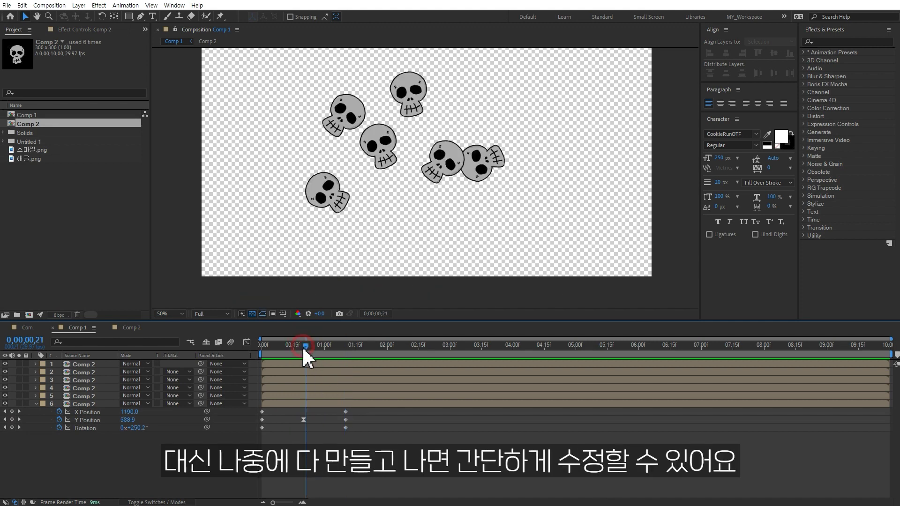
left_click(18, 411)
left_click_drag(134, 428, 221, 432)
key("space")
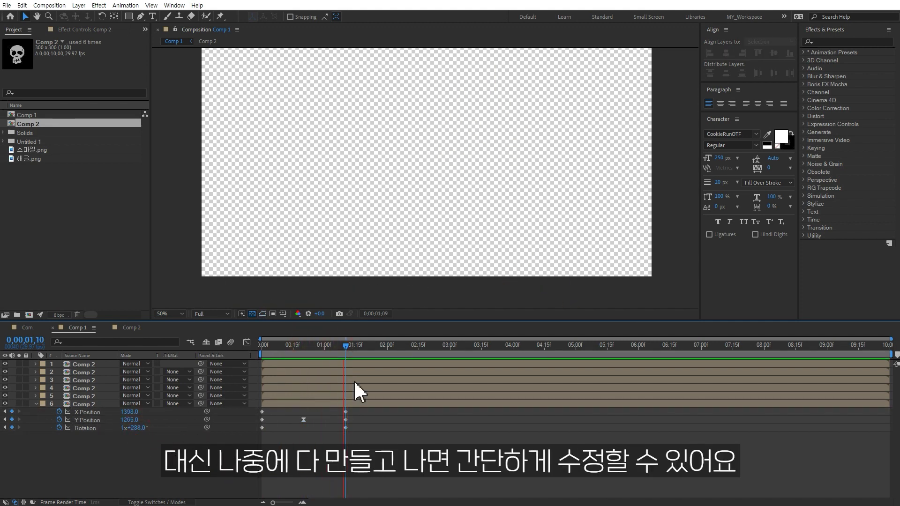
key("ctrl+d")
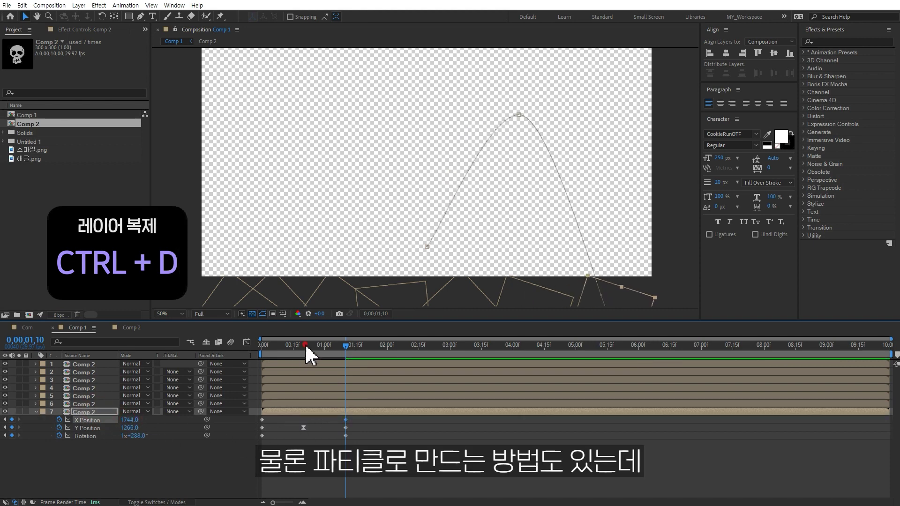
Step: Duplicate layer 7 as skull 8, move its end X to 1537, and check frames near 0;00;00;24
left_click(305, 345)
left_click(362, 436)
key("k")
key("ctrl+d")
left_click_drag(130, 428, 25, 425)
left_click(305, 345)
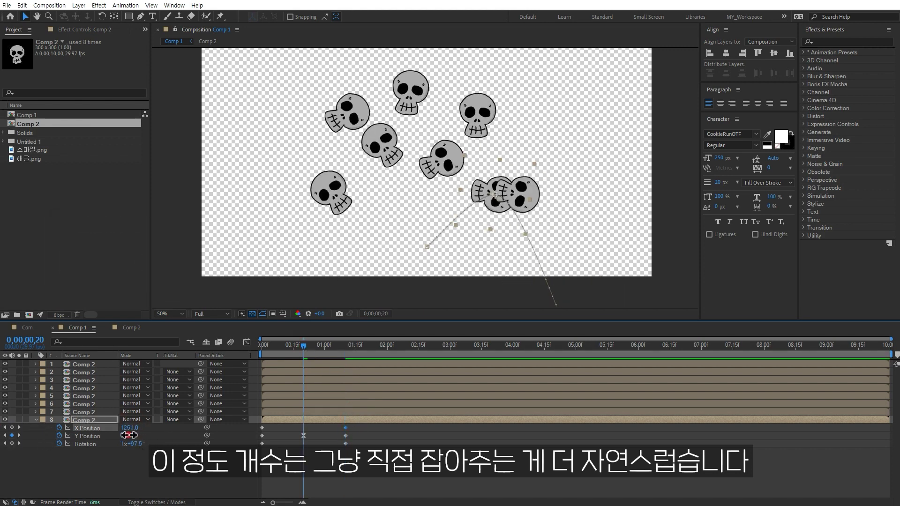
left_click(334, 481)
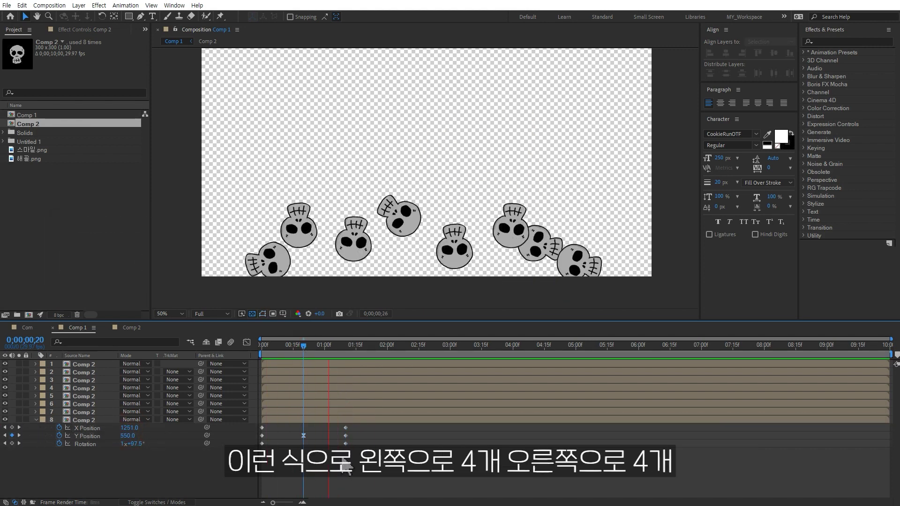
left_click_drag(311, 345, 313, 345)
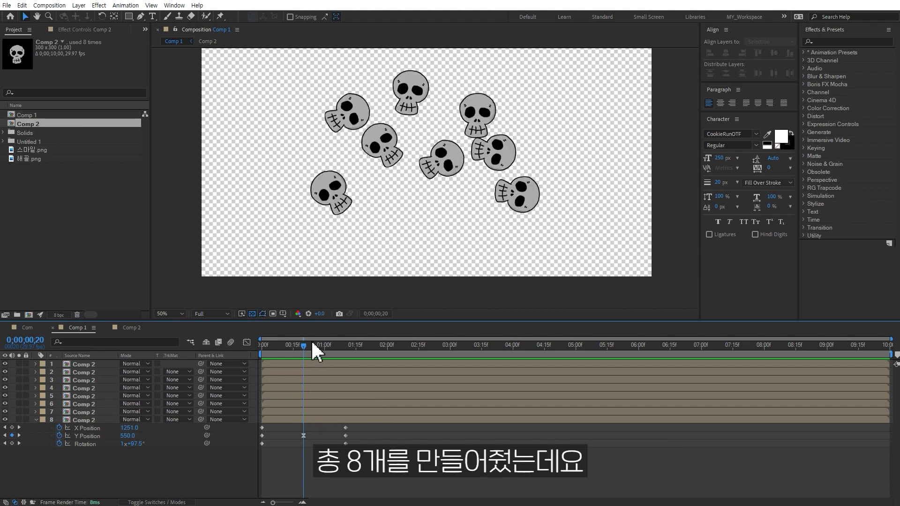
Step: Reveal the keyframes of skull layers 5 and 6, moving layer 6's landing point to X 1320
left_click(314, 396)
key("u")
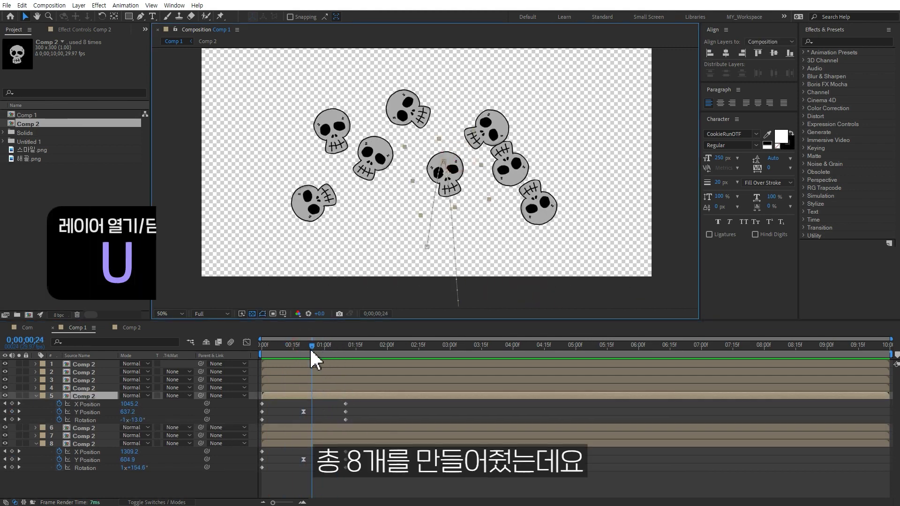
left_click(304, 346)
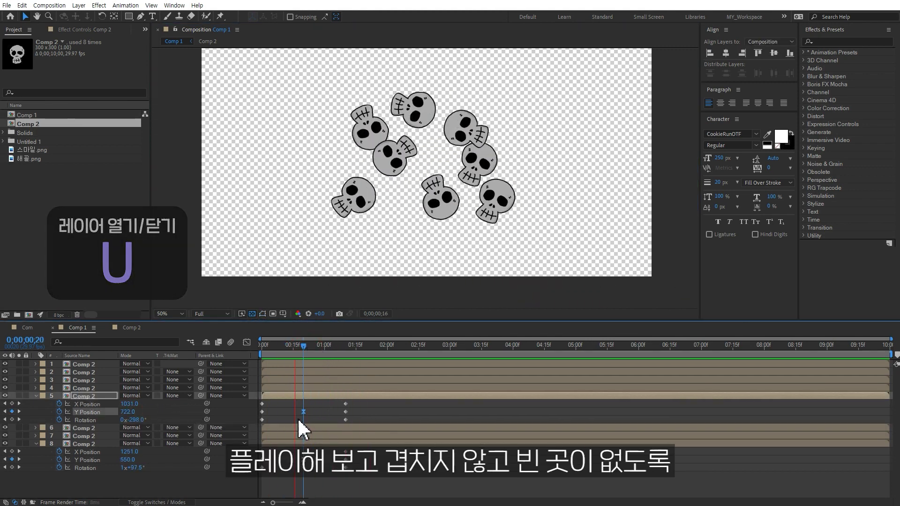
left_click(300, 428)
left_click(347, 345)
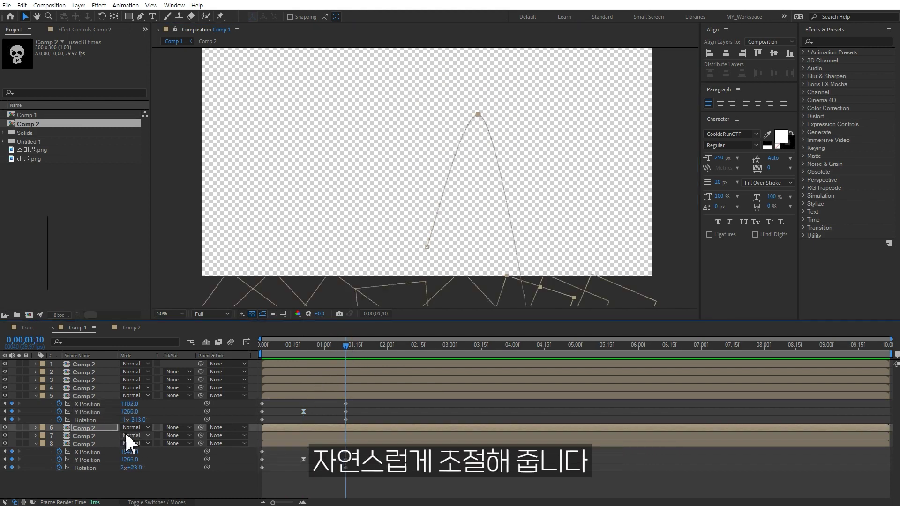
key("u")
left_click_drag(277, 345, 310, 345)
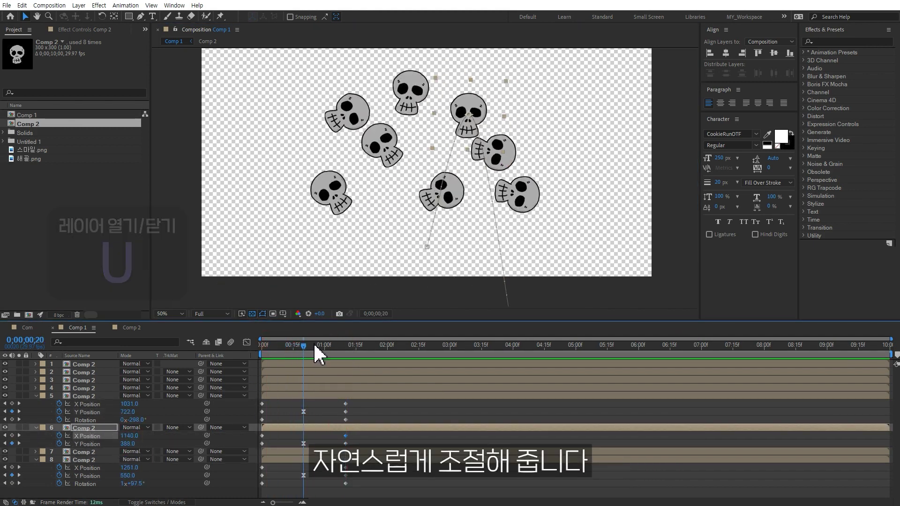
left_click(465, 472)
left_click(373, 162)
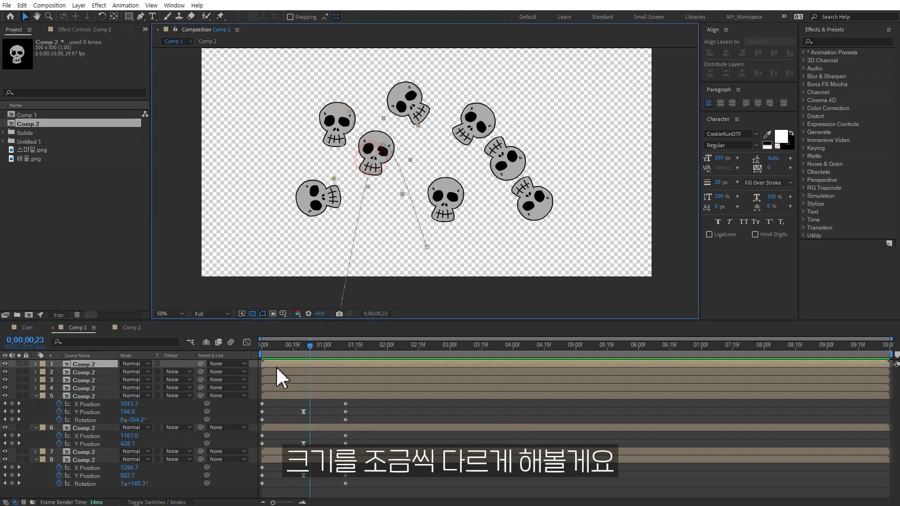
Step: Scale up the first skull and shrink the left skull (layer 2) and right skull (layer 8)
key("s")
left_click_drag(140, 372, 162, 371)
left_click(307, 209)
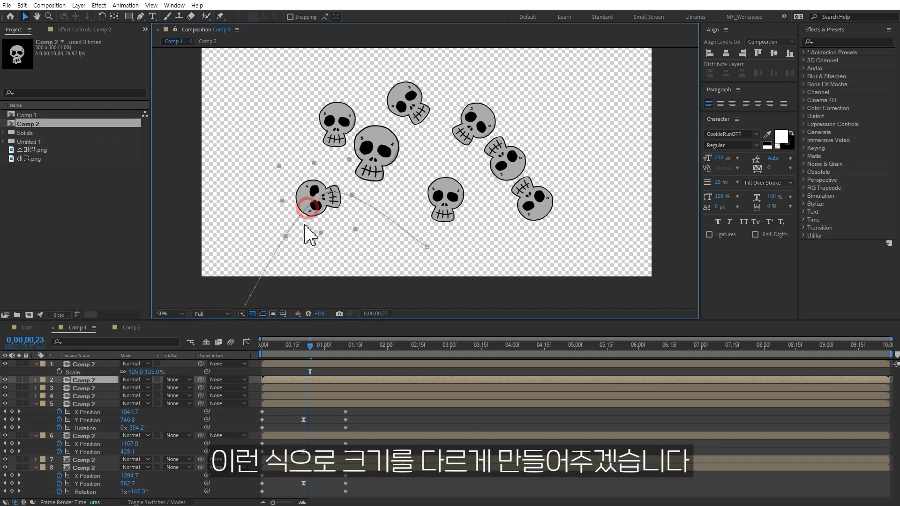
key("s")
left_click_drag(152, 389, 149, 389)
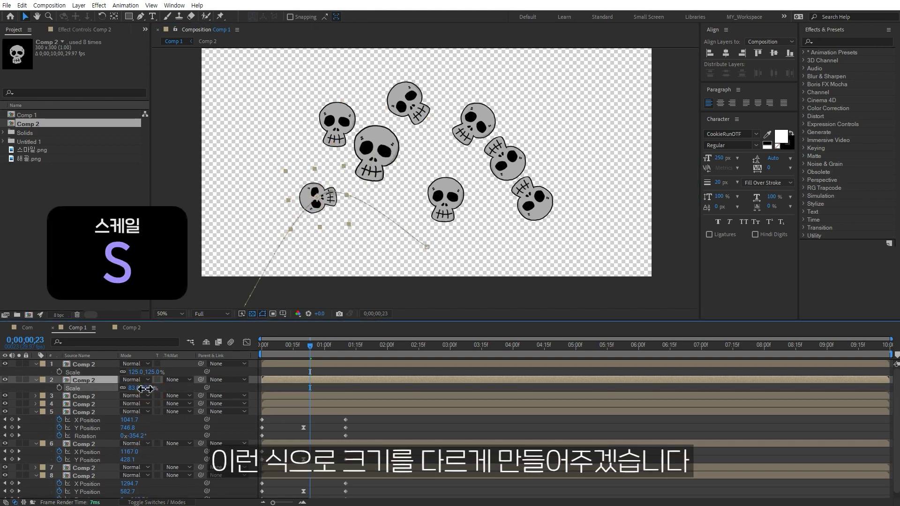
left_click(499, 162)
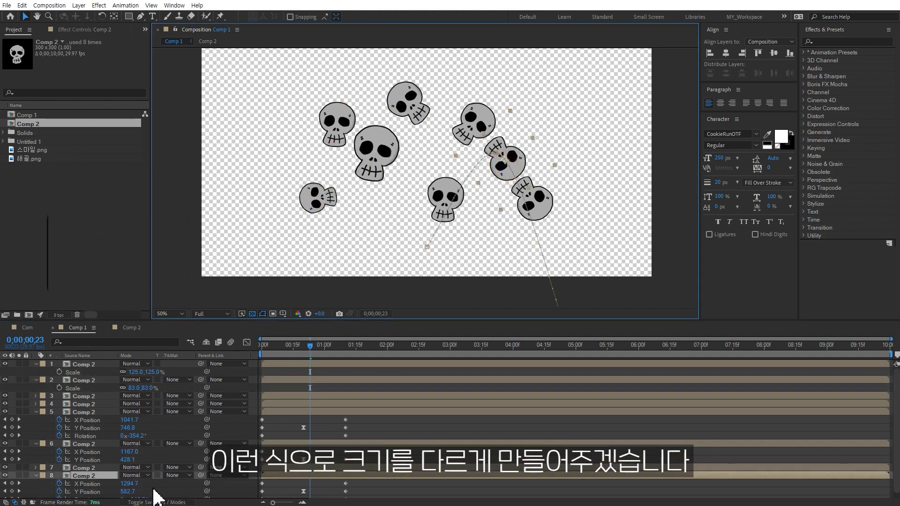
key("s")
left_click_drag(152, 484, 142, 483)
Step: Set layer 5's skull to 87% and the first skull to 133%, then review all scales
left_click(481, 125)
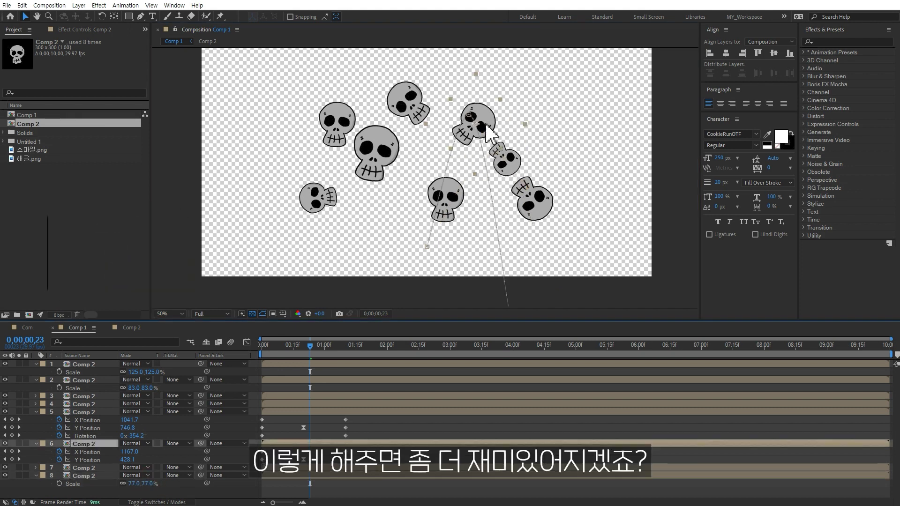
key("s")
left_click(448, 211)
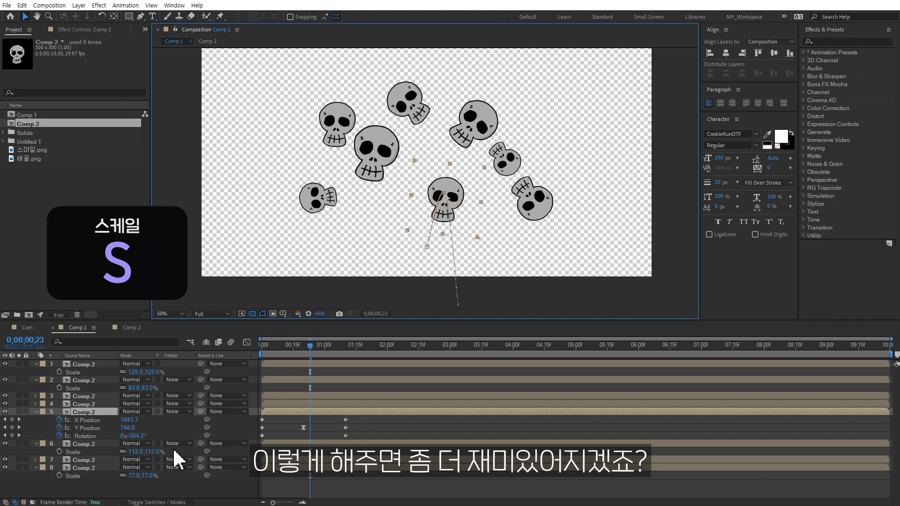
key("s")
left_click_drag(147, 420, 143, 420)
left_click_drag(141, 372, 146, 372)
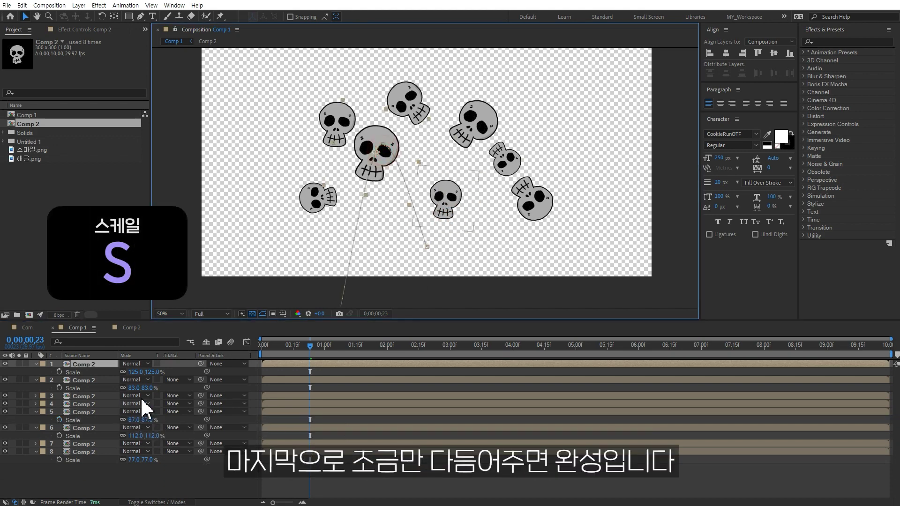
left_click(441, 483)
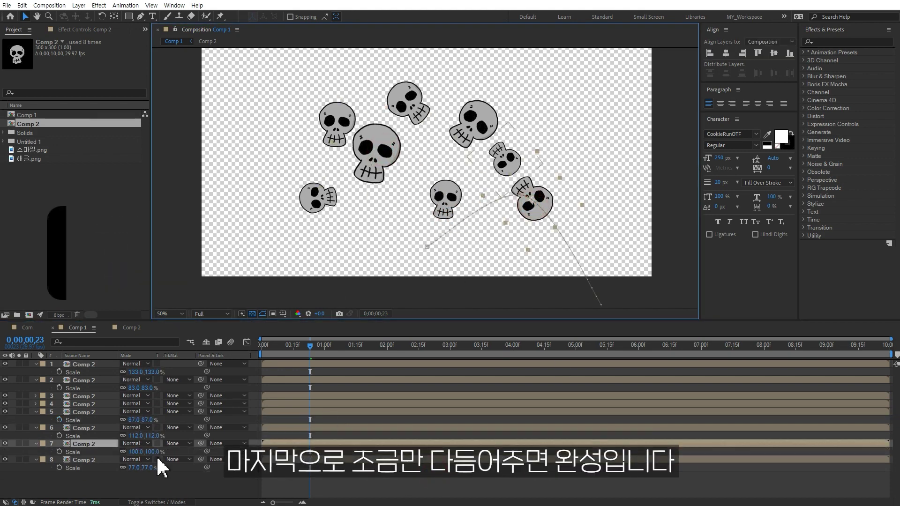
key("s")
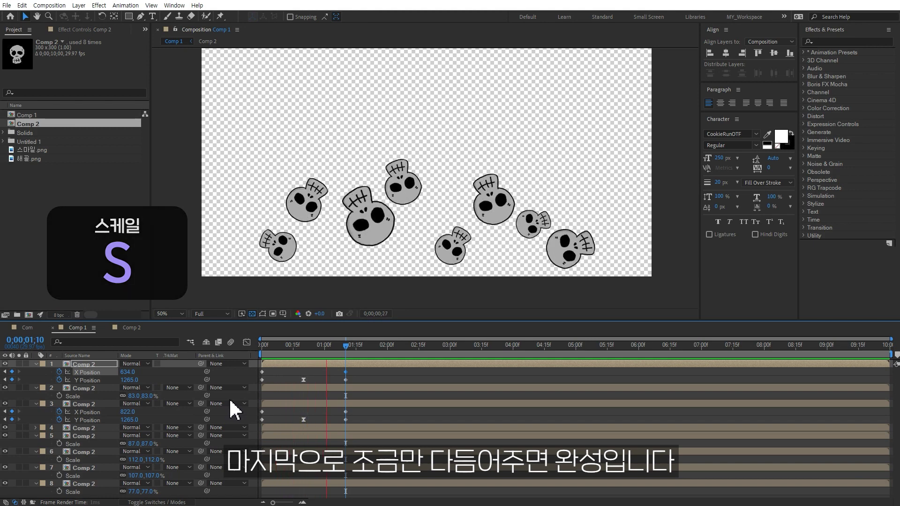
key("u")
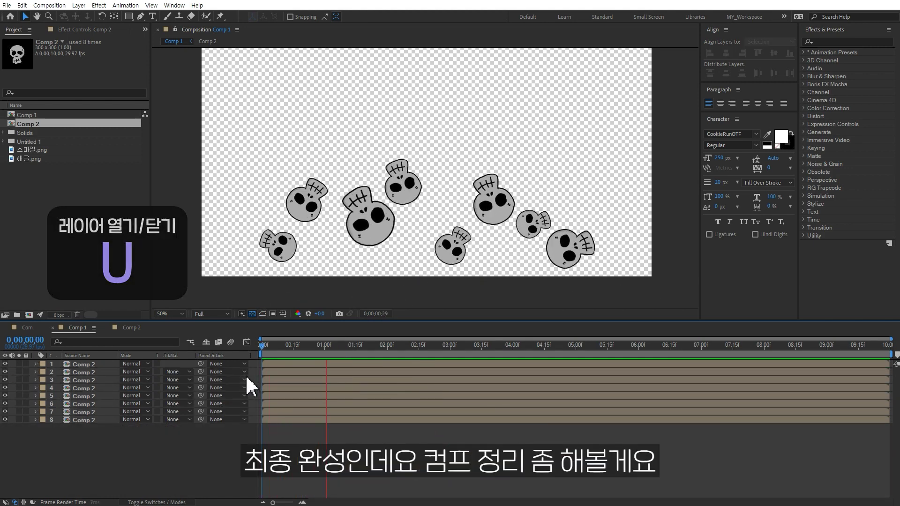
Step: Stop the preview and rename Comp 1 to 완성1 and Comp 2 to 아이콘1 in the Project panel
key("space")
left_click(39, 114)
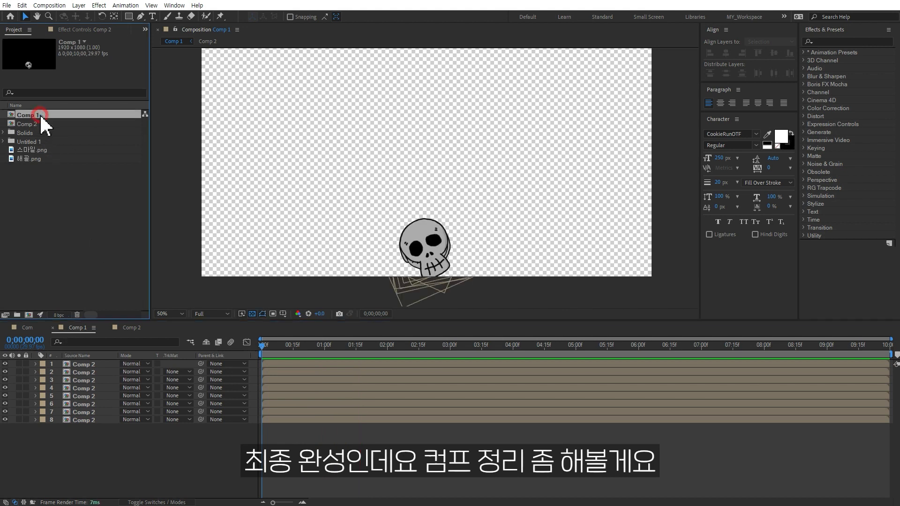
key("Return")
key("BackSpace")
type("ㅇ1")
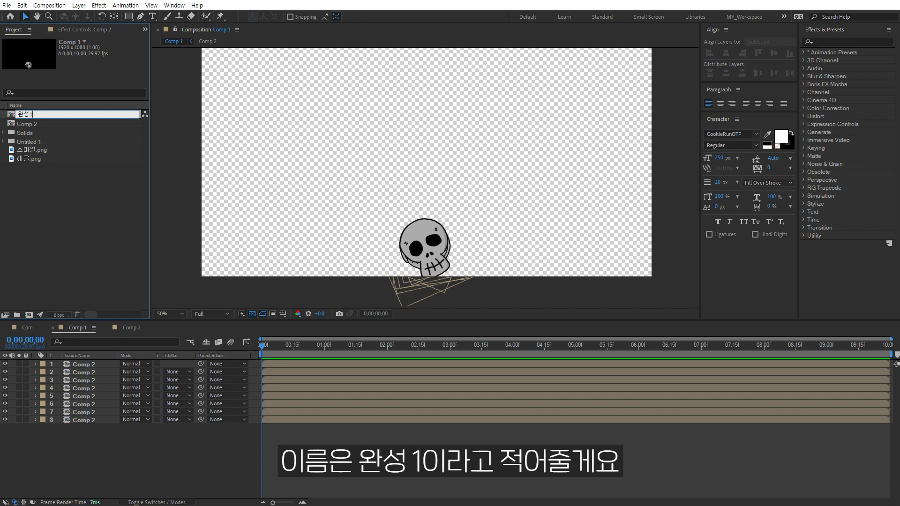
left_click(40, 115)
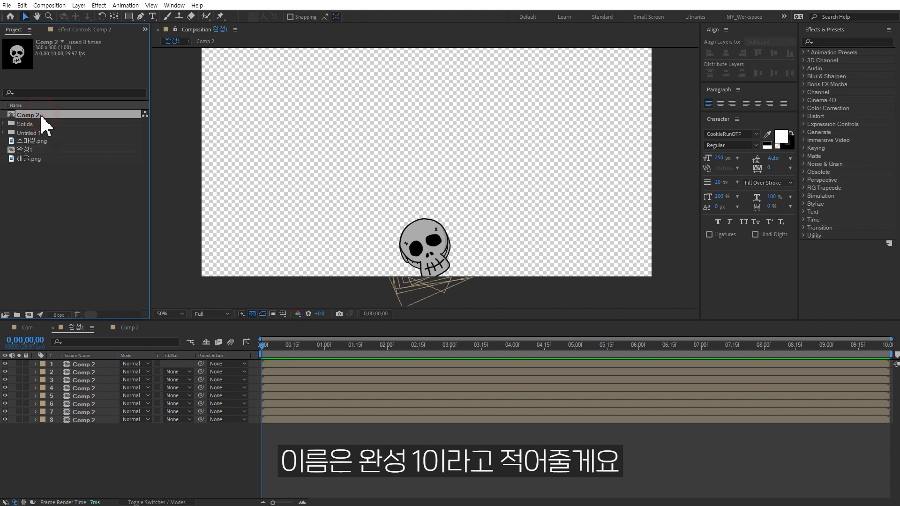
key("Return")
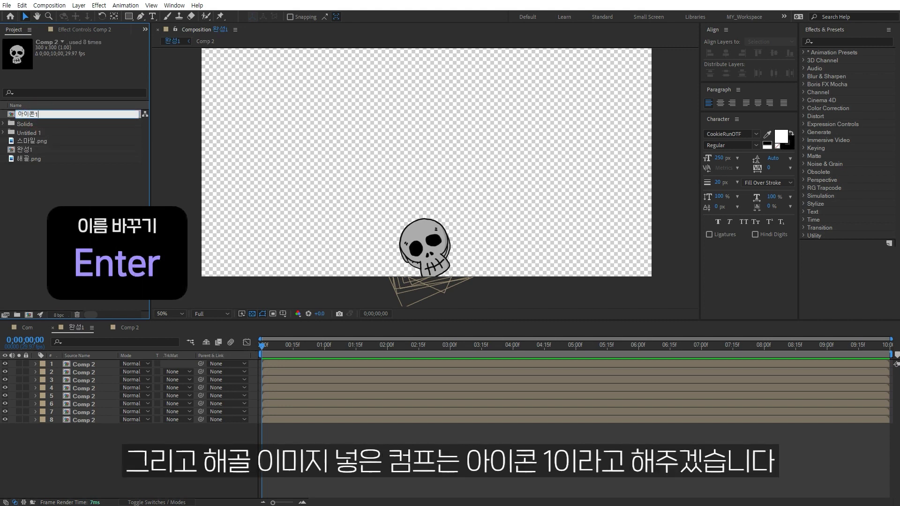
key("Return")
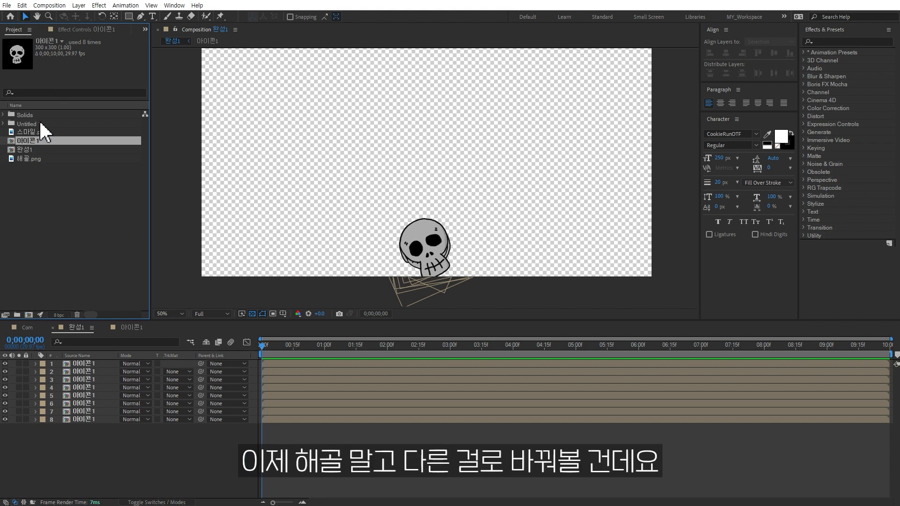
left_click(39, 149)
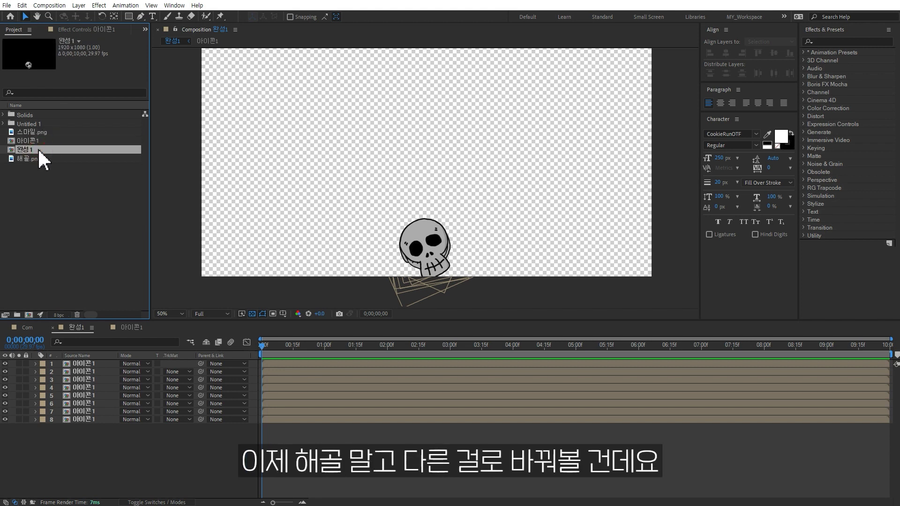
Step: Duplicate 완성1 as 완성2 and 아이콘1 as 아이콘2
key("ctrl+d")
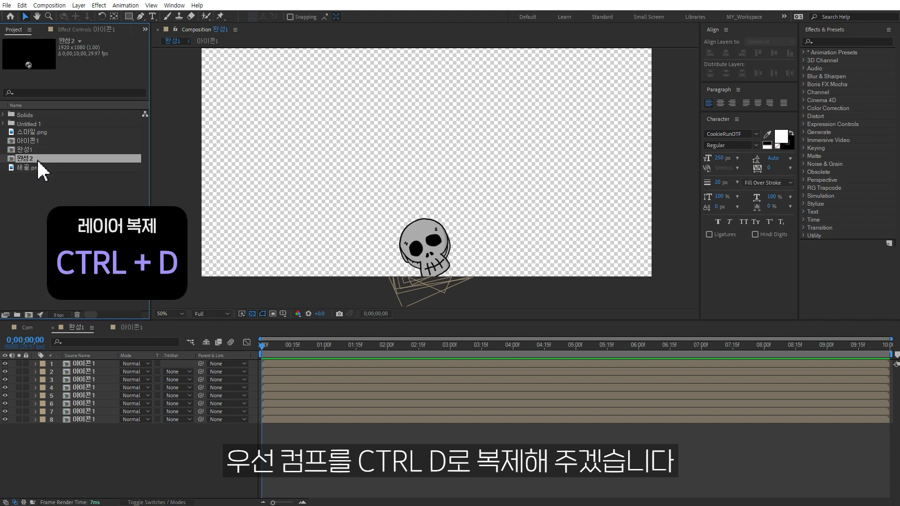
left_click(38, 141)
key("ctrl+d")
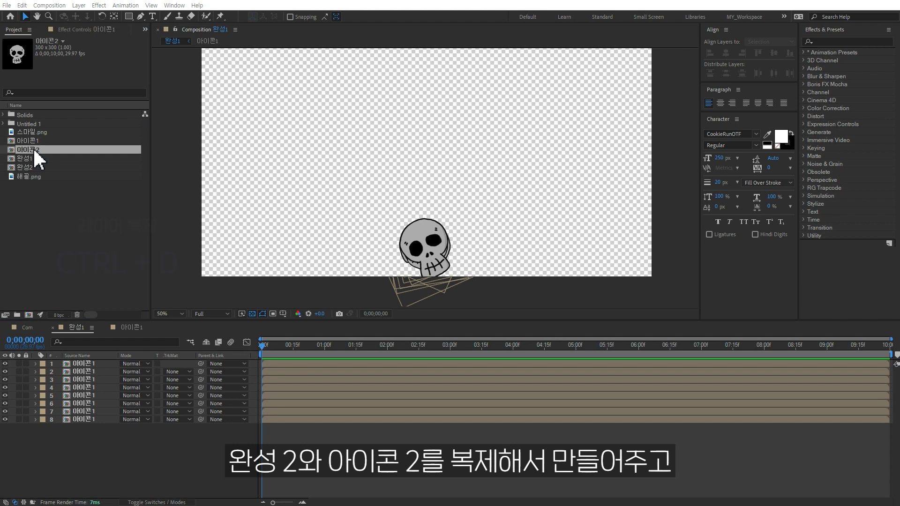
Step: Replace 아이콘2's skull image layer with 스마일.png, then return to 완성1
double_click(35, 150)
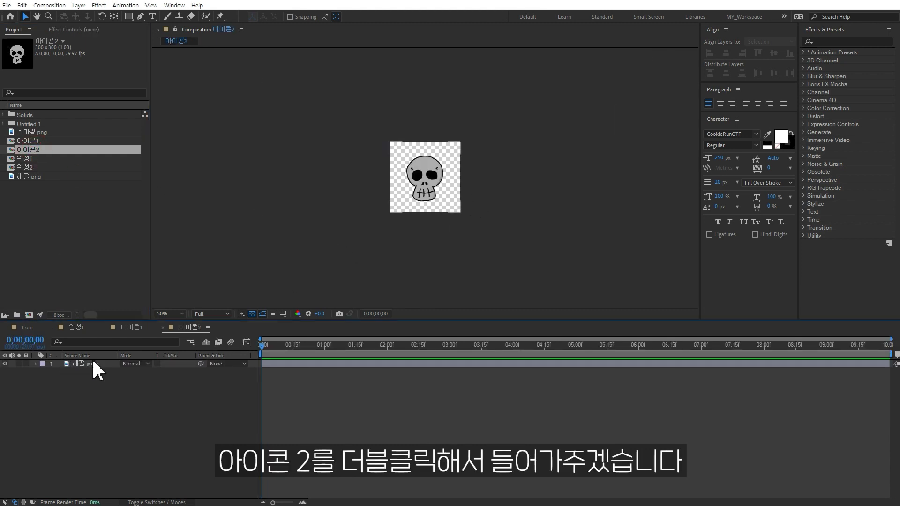
left_click(94, 364)
key("Delete")
mouse_move(32, 132)
left_mouse_down()
mouse_move(162, 385)
mouse_move(115, 398)
left_mouse_up()
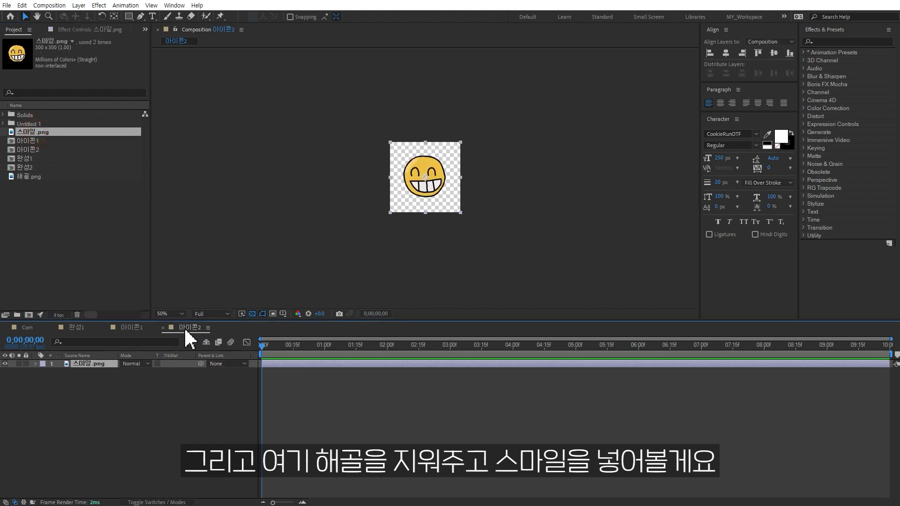
left_click(76, 328)
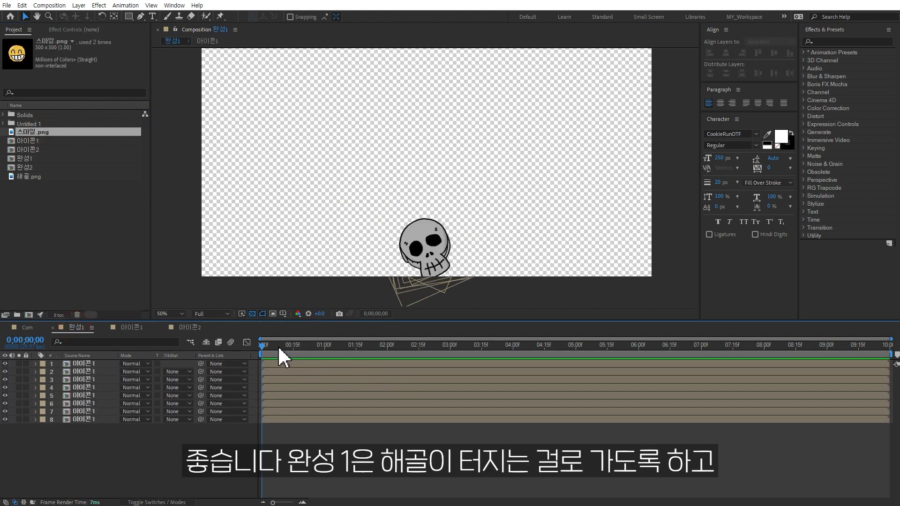
Step: In 완성2, swap all eight 아이콘1 layers for 아이콘2, preview, and duplicate 아이콘2 as 아이콘3
left_click_drag(279, 348, 314, 348)
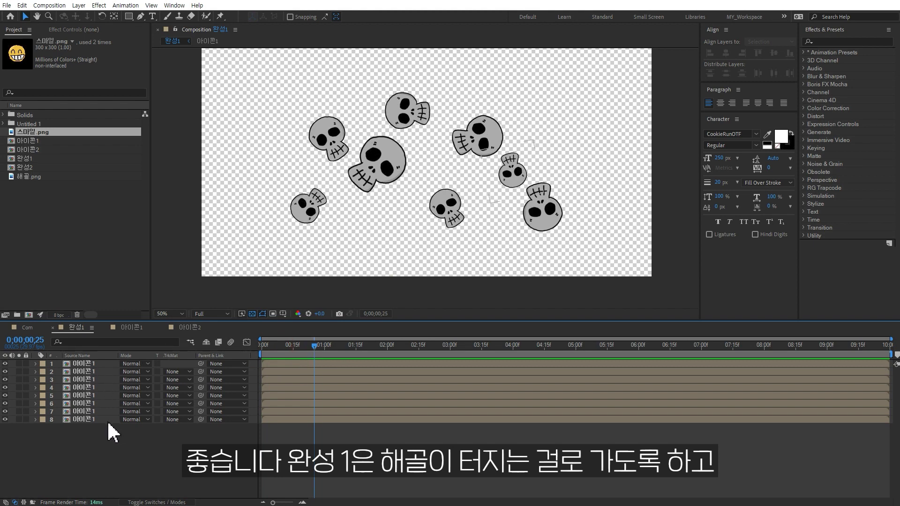
double_click(25, 167)
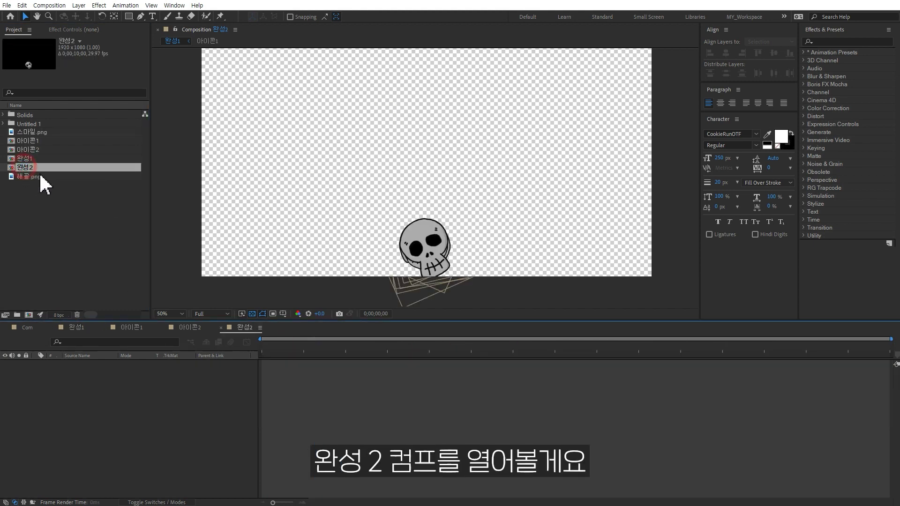
left_click(315, 345)
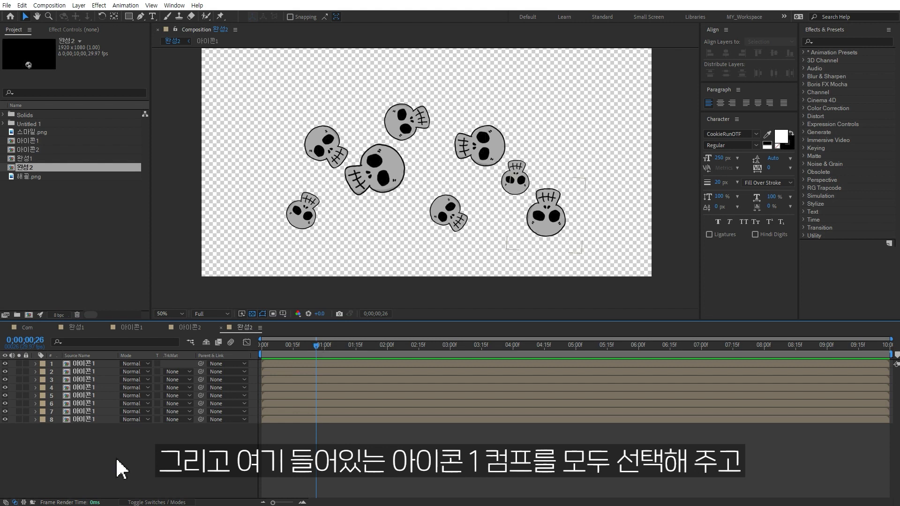
left_click_drag(92, 486, 77, 341)
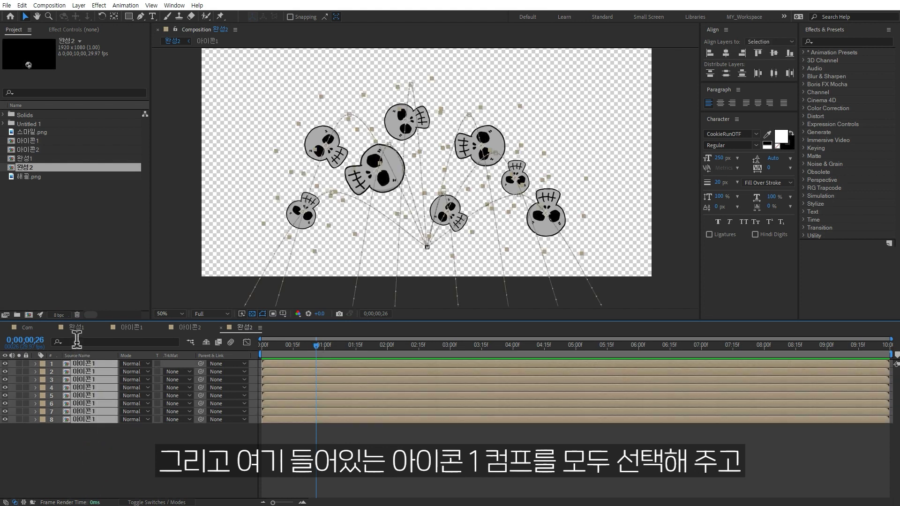
left_click_drag(37, 150, 330, 178)
key("alt")
left_click(410, 446)
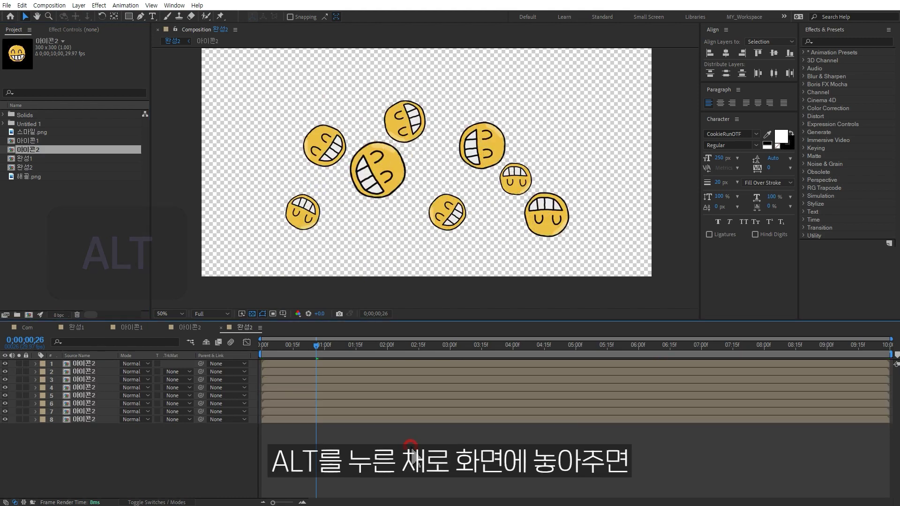
key("space")
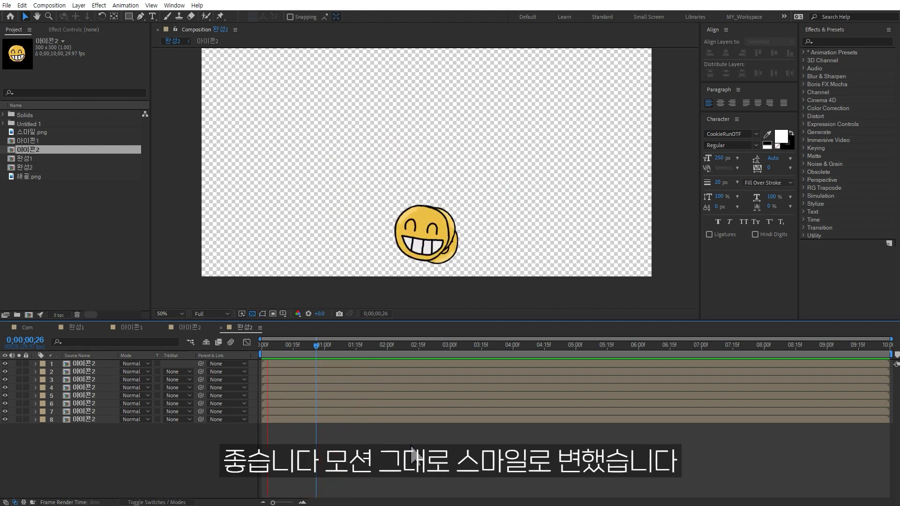
left_click(38, 149)
key("ctrl+d")
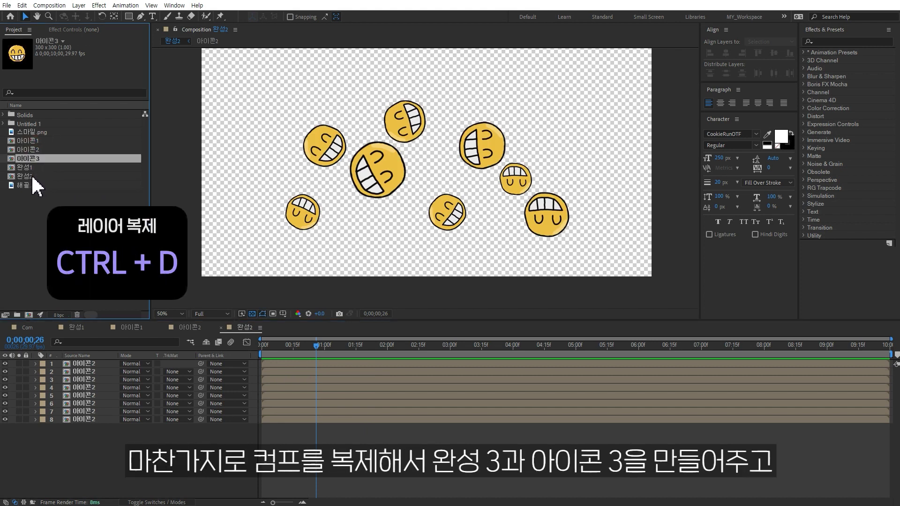
Step: Duplicate 완성2 as 완성3, open 아이콘3, and delete its smiley image layer
left_click(32, 176)
key("ctrl+d")
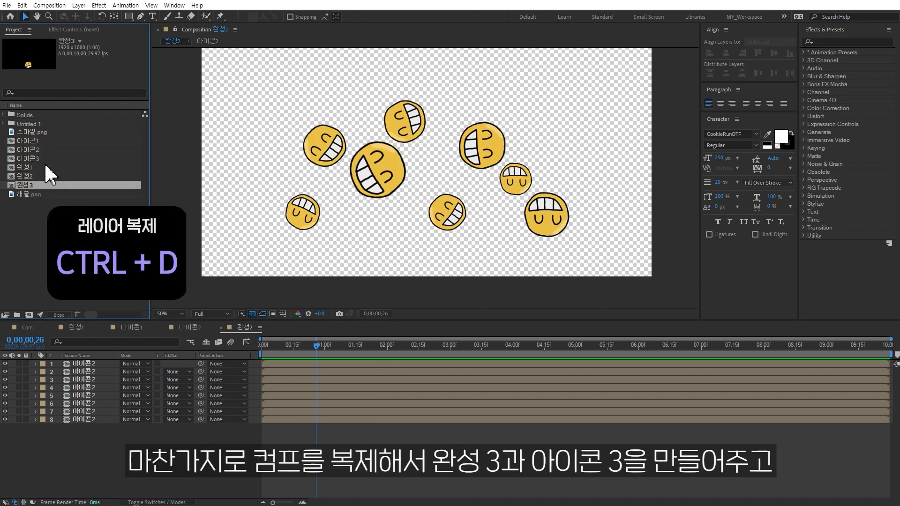
double_click(35, 159)
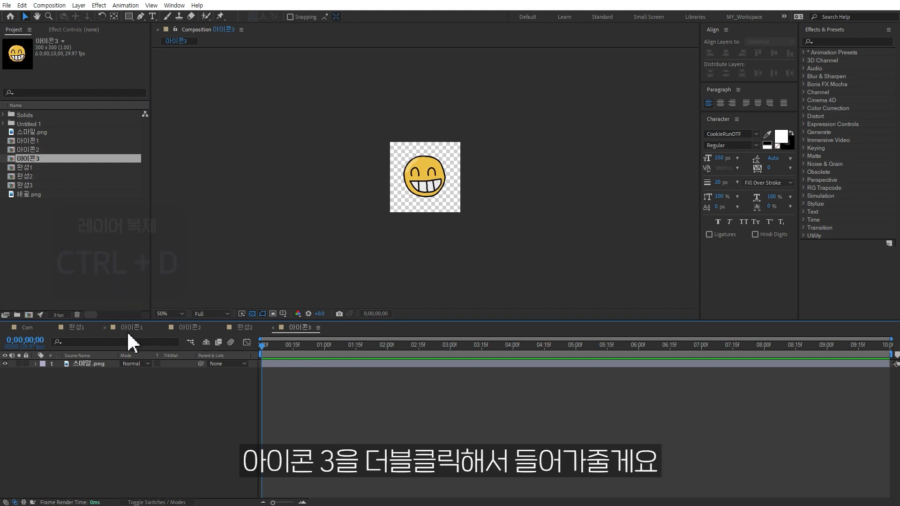
left_click(103, 365)
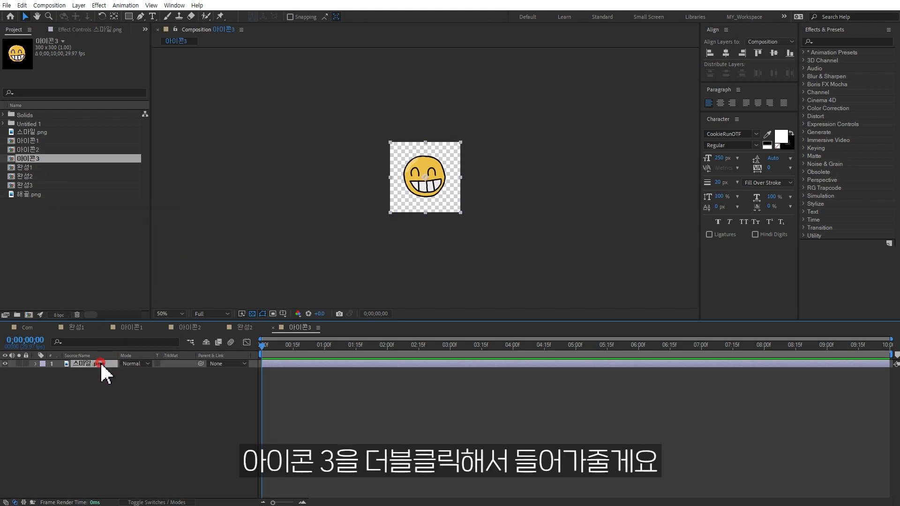
key("Delete")
Step: Add a ㅋ text layer to 아이콘3 and position it within the icon frame
right_click(114, 376)
mouse_move(137, 383)
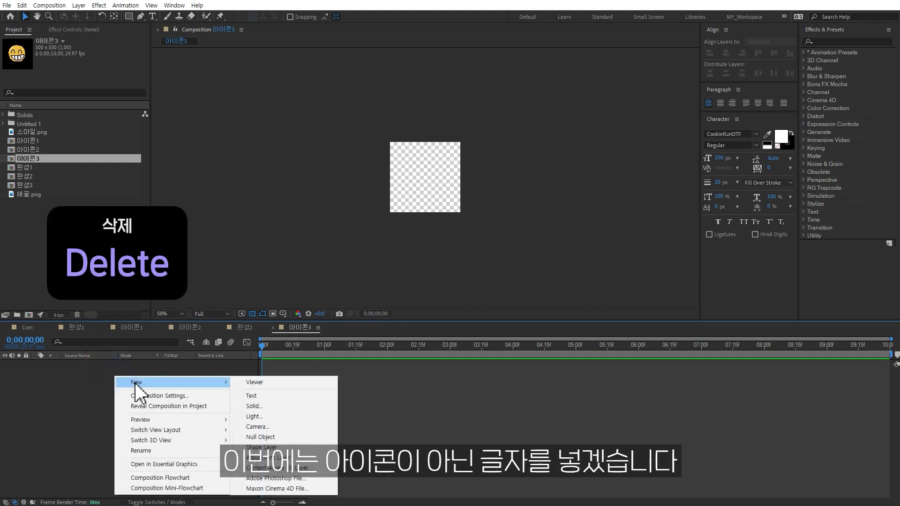
left_click(280, 396)
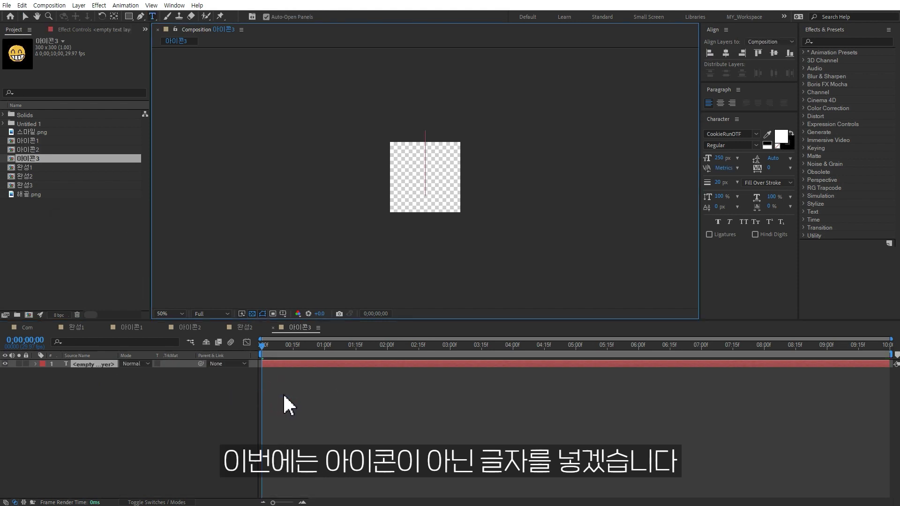
type("ㅋ")
left_click(25, 16)
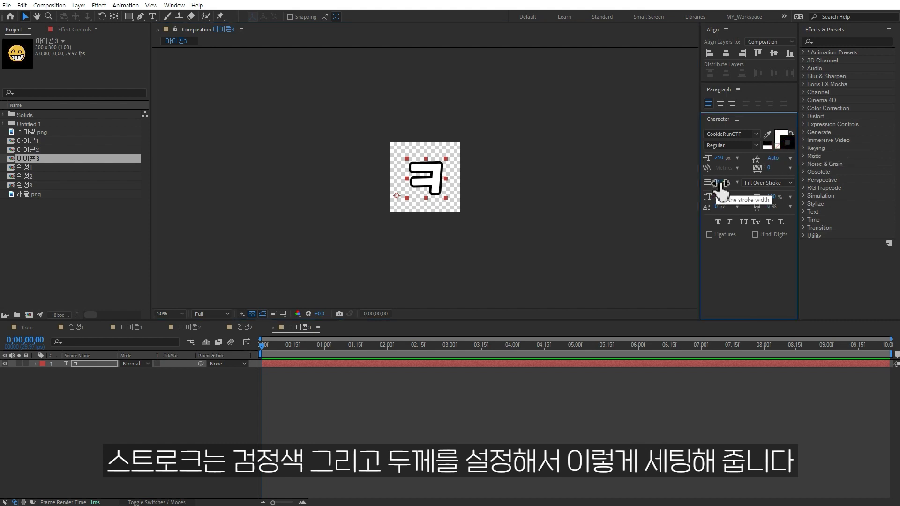
left_click_drag(434, 180, 434, 183)
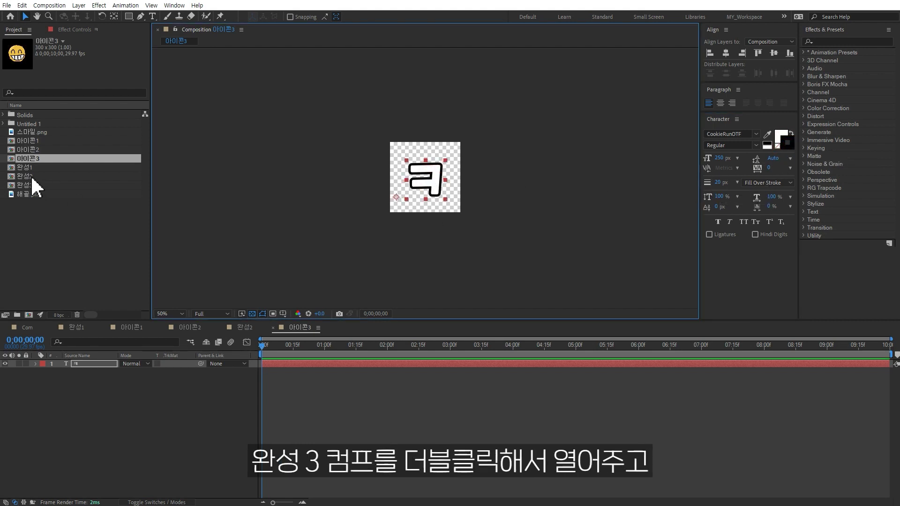
Step: In 완성3, swap all eight 아이콘2 layers for 아이콘3 and preview the ㅋ letter burst
double_click(26, 186)
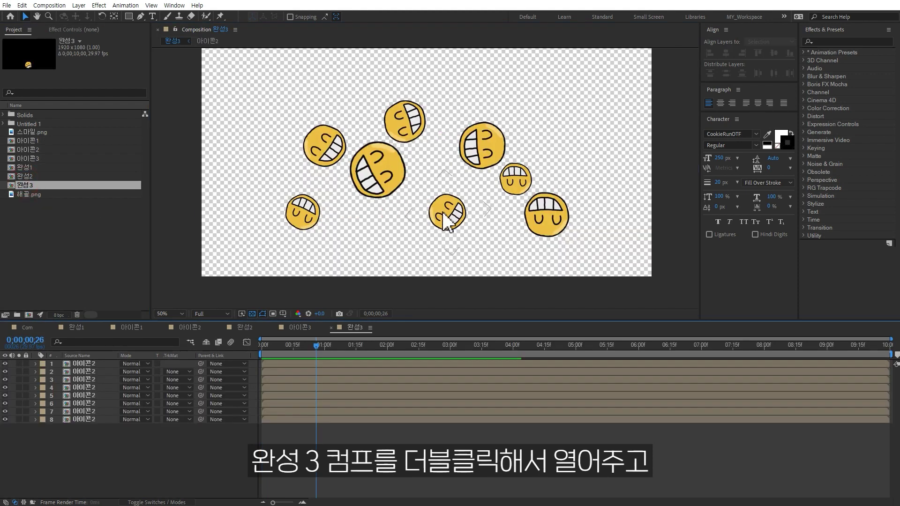
left_click(99, 363)
left_click(90, 420, "shift")
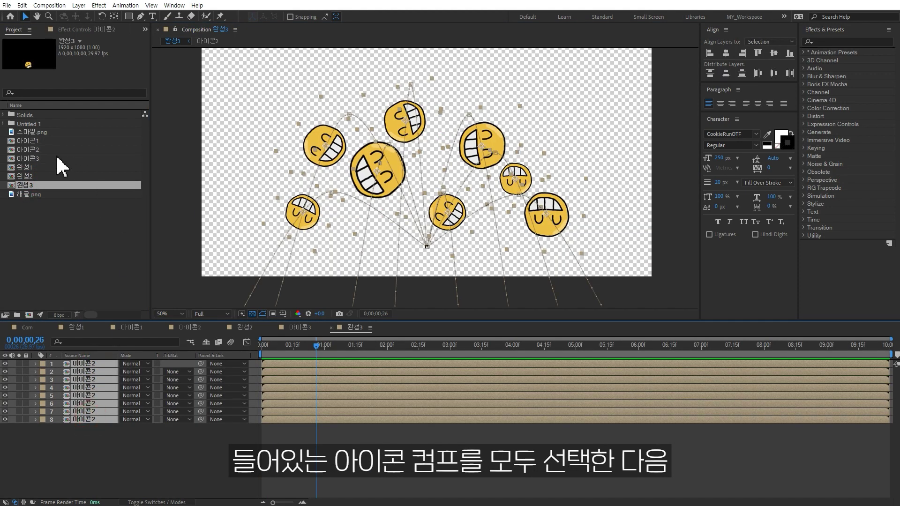
left_click_drag(37, 162, 328, 182)
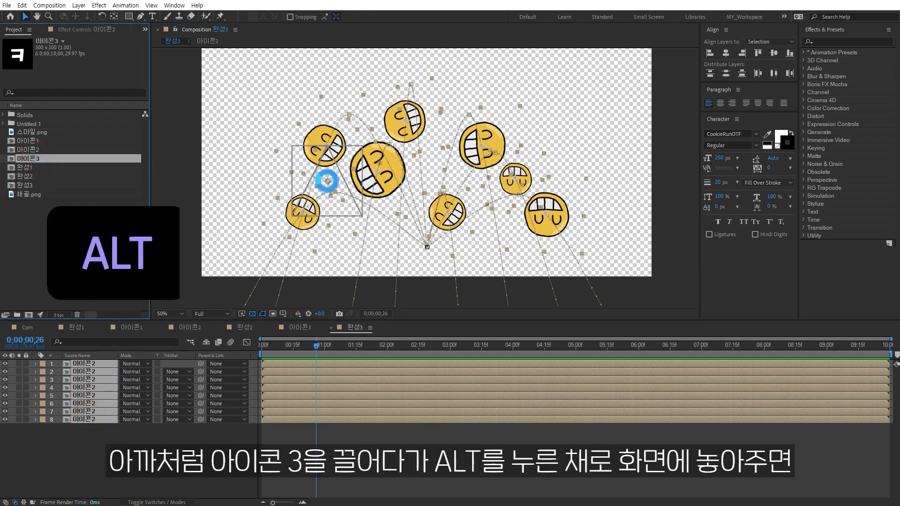
left_click(455, 453)
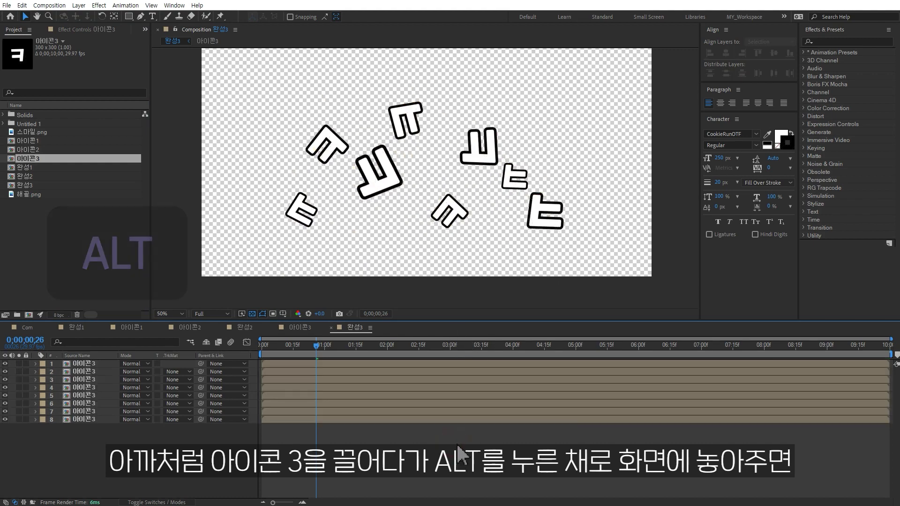
key("space")
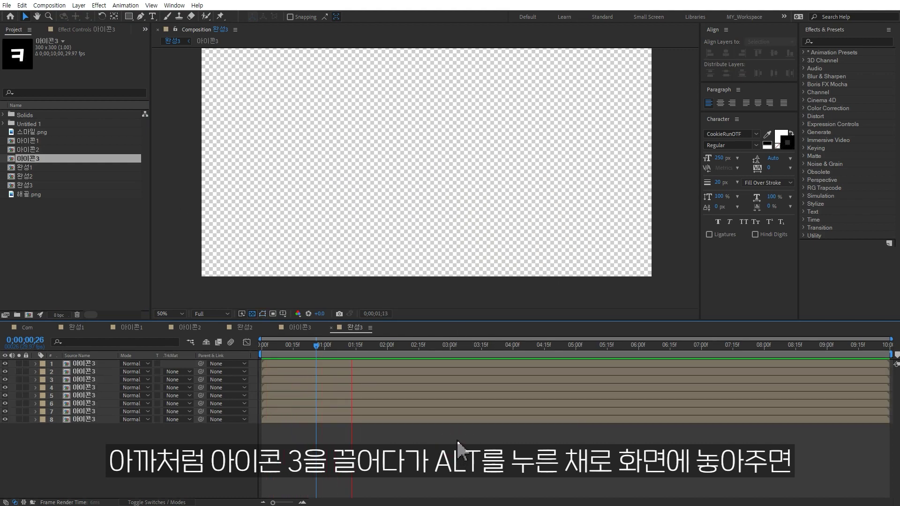